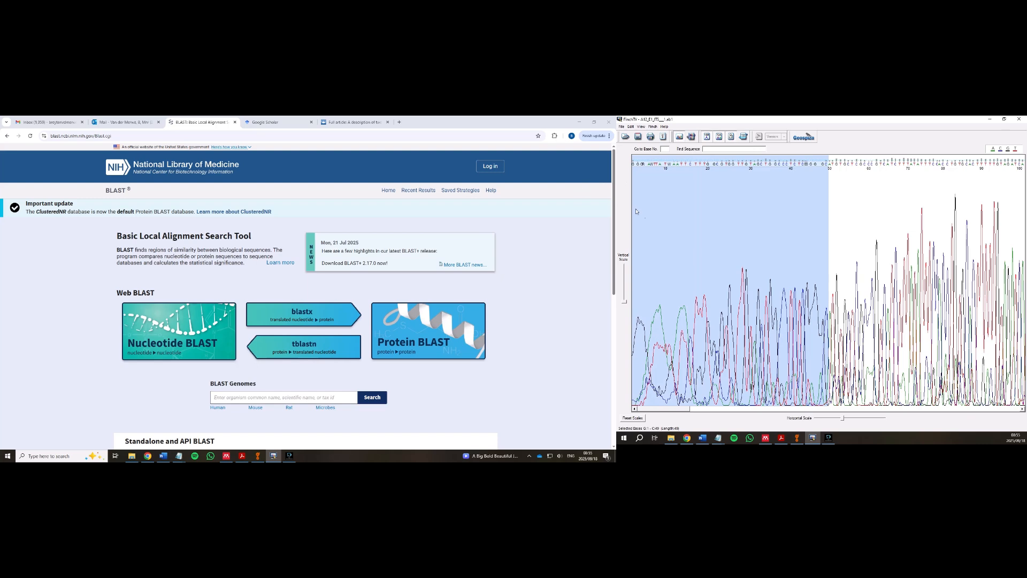
- Delete bases 619–716 from the noisy end of the chromatogram, leaving dashes in their place
{"action": "left_click_drag", "start_coordinate": [673, 411], "coordinate": [899, 415]}
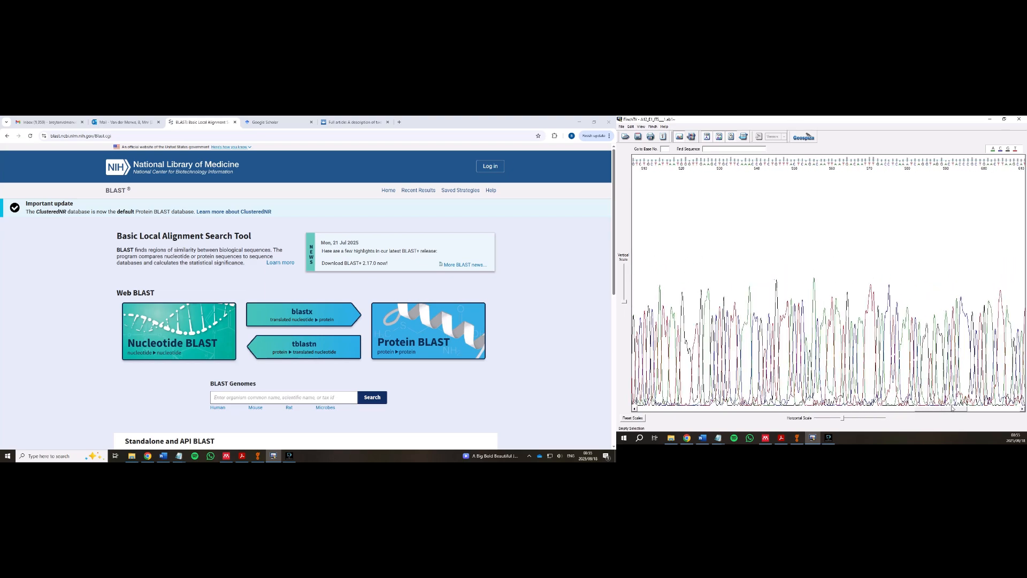
{"action": "left_click_drag", "start_coordinate": [951, 409], "coordinate": [979, 409]}
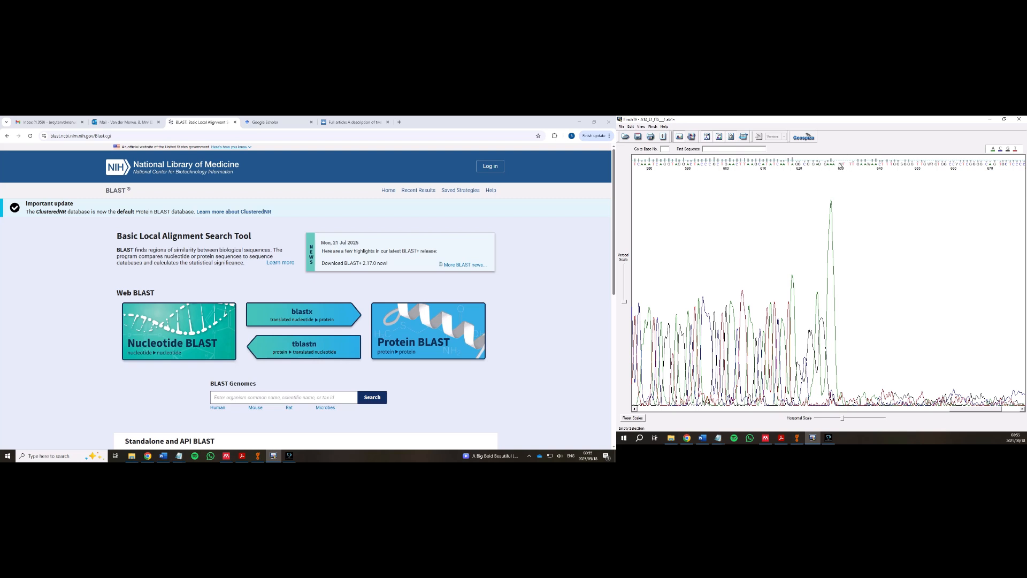
{"action": "left_click", "coordinate": [840, 163]}
{"action": "left_click_drag", "start_coordinate": [798, 165], "coordinate": [1025, 204]}
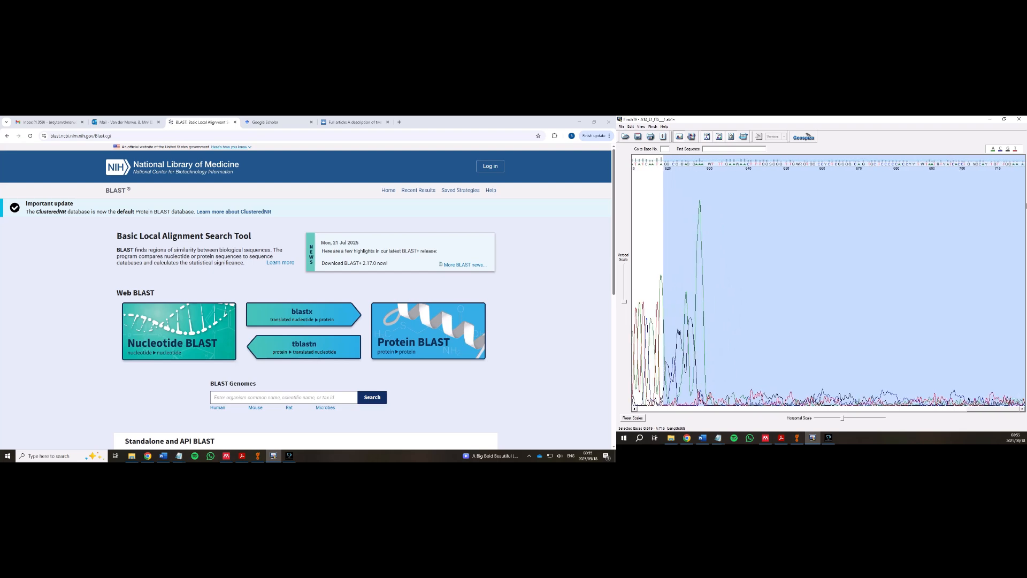
{"action": "key", "text": "Delete"}
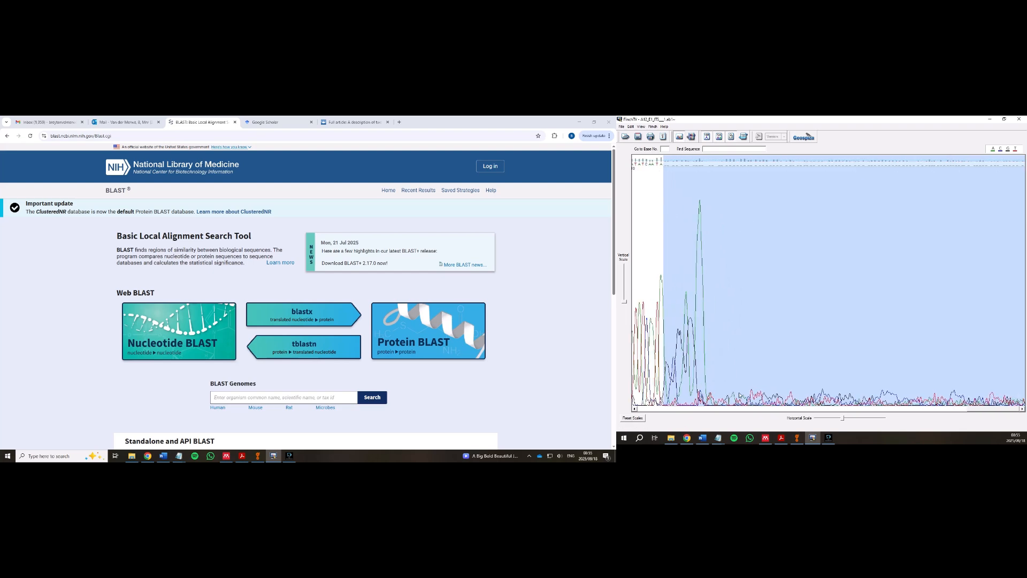
{"action": "left_click_drag", "start_coordinate": [986, 409], "coordinate": [827, 409]}
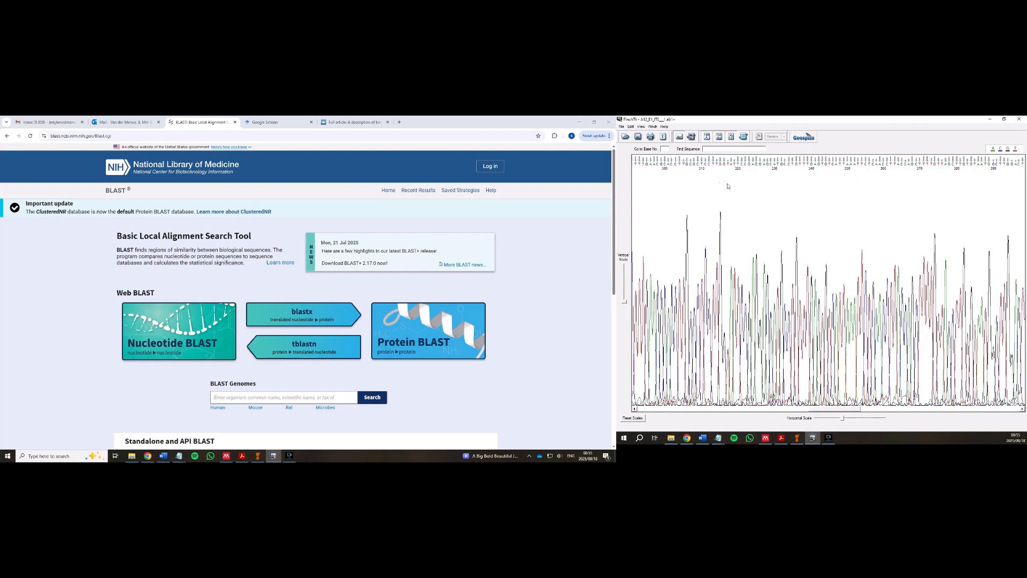
{"action": "left_click", "coordinate": [633, 127]}
{"action": "left_click", "coordinate": [622, 127]}
{"action": "left_click", "coordinate": [622, 127]}
{"action": "mouse_move", "coordinate": [676, 159]}
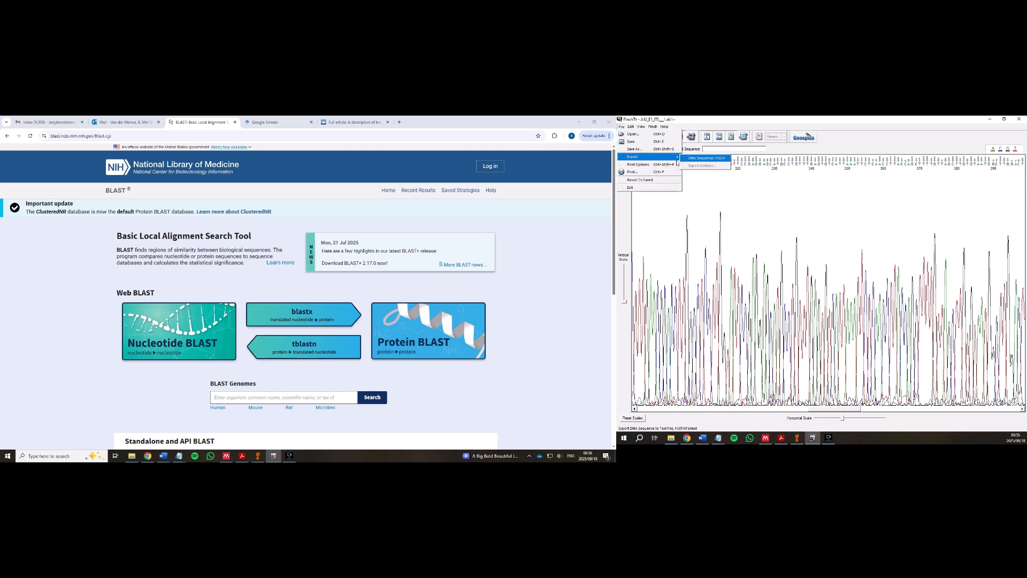
{"action": "left_click", "coordinate": [709, 159]}
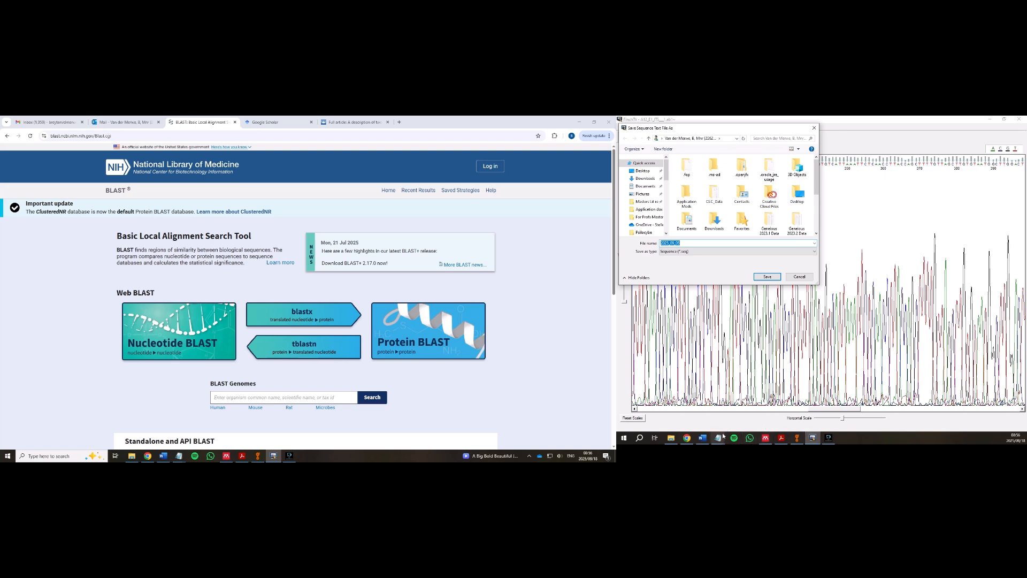
{"action": "left_click", "coordinate": [797, 277]}
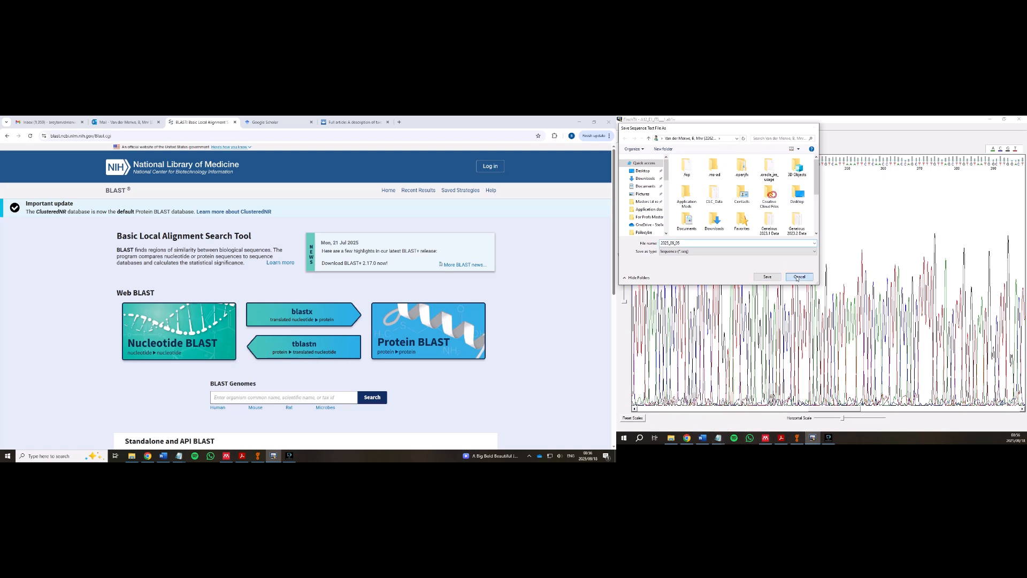
- Cut the whole Psilocybe ITS FASTA text out of NSS_ITSseq and bring up the Nucleotide BLAST form
{"action": "left_click", "coordinate": [667, 399]}
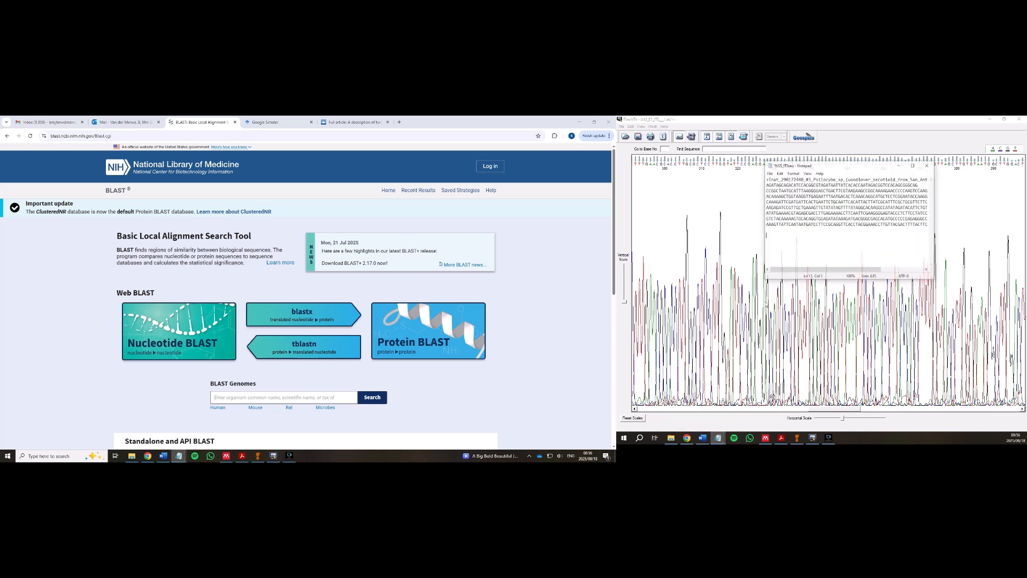
{"action": "left_click_drag", "start_coordinate": [768, 167], "coordinate": [862, 175]}
{"action": "left_click", "coordinate": [800, 191]}
{"action": "left_click_drag", "start_coordinate": [769, 175], "coordinate": [889, 229]}
{"action": "left_click", "coordinate": [889, 228]}
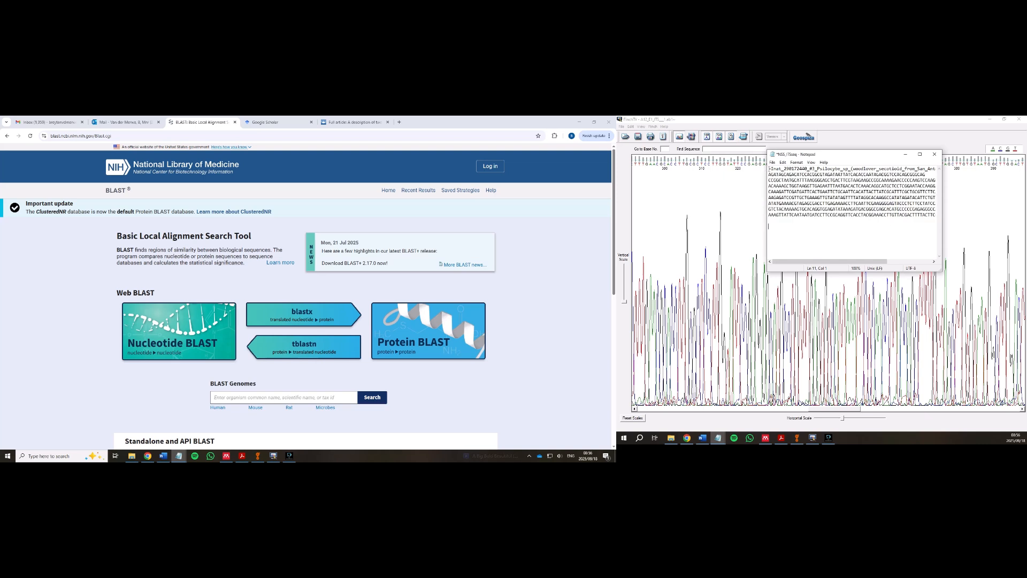
{"action": "key", "text": "ctrl+a"}
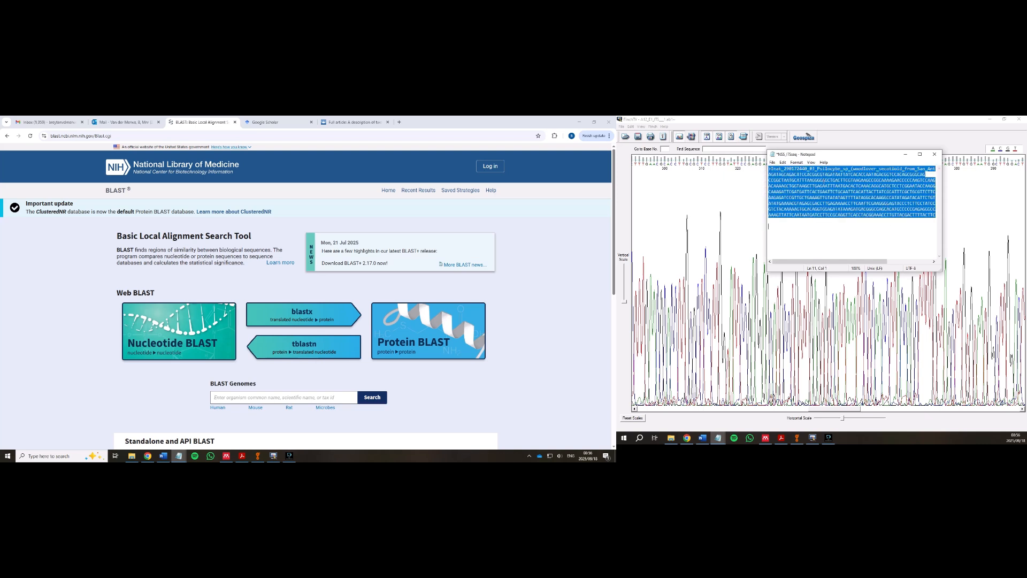
{"action": "right_click", "coordinate": [824, 180]}
{"action": "left_click", "coordinate": [761, 200]}
{"action": "left_click", "coordinate": [657, 188]}
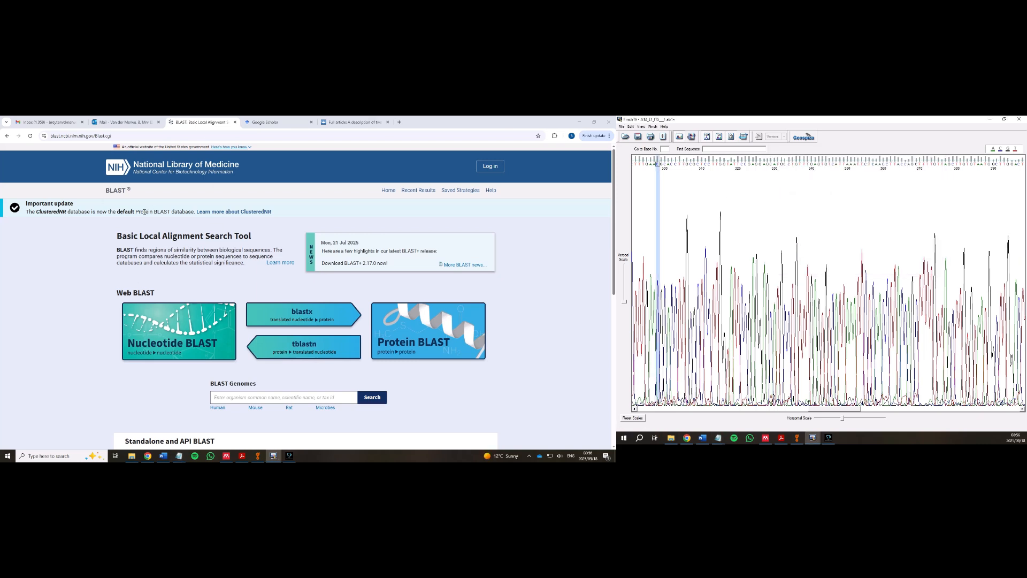
{"action": "left_click", "coordinate": [152, 330]}
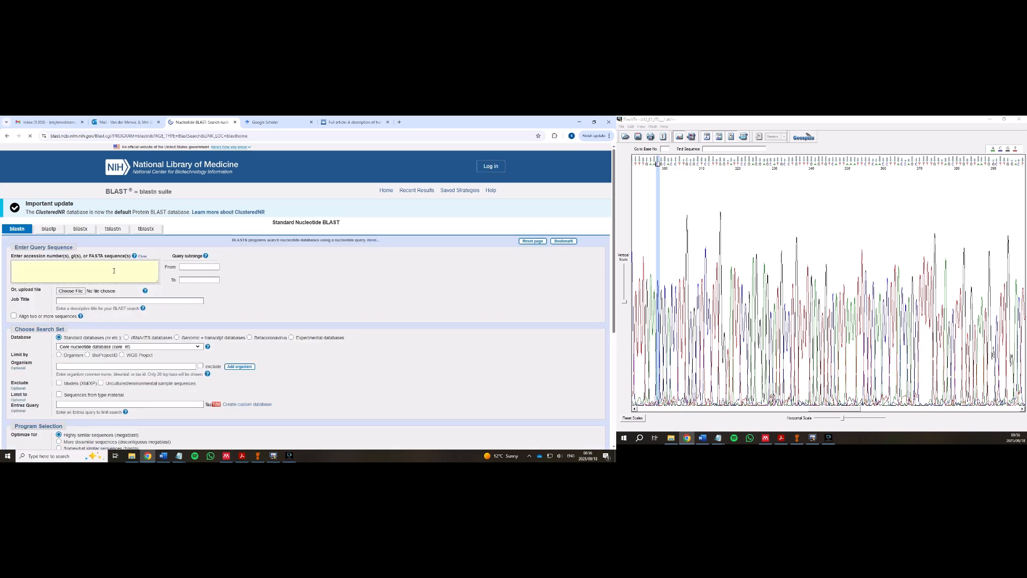
- Paste the Psilocybe ITS sequence as the blastn query and submit the search
{"action": "key", "text": "ctrl+v"}
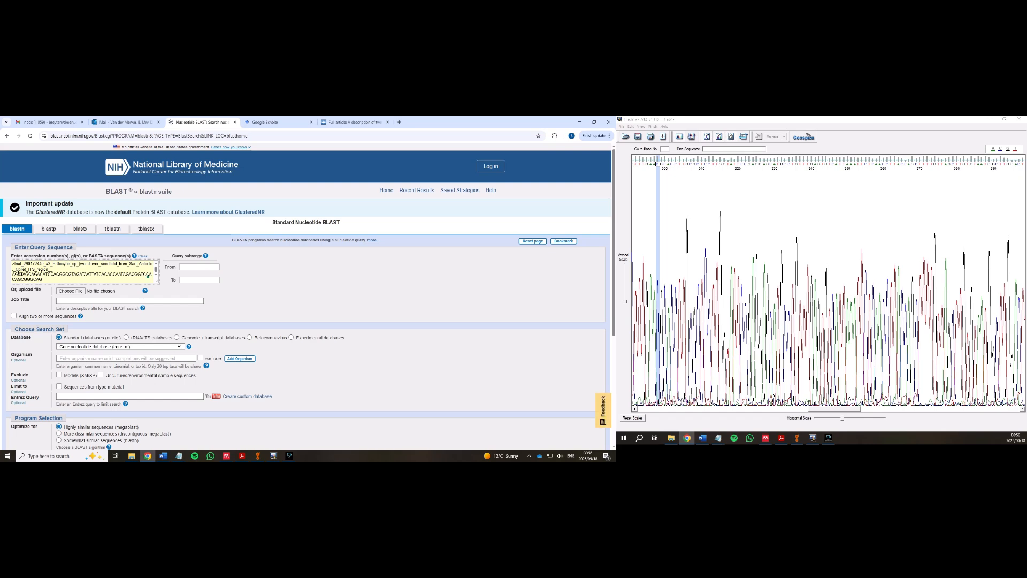
{"action": "scroll", "coordinate": [64, 335], "scroll_direction": "down", "scroll_amount": 3}
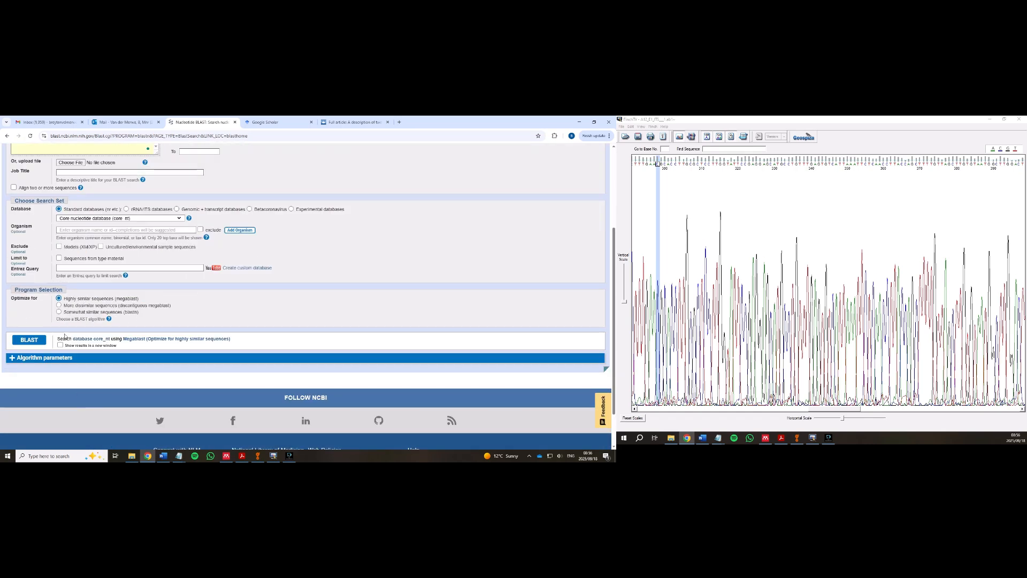
{"action": "left_click", "coordinate": [23, 342]}
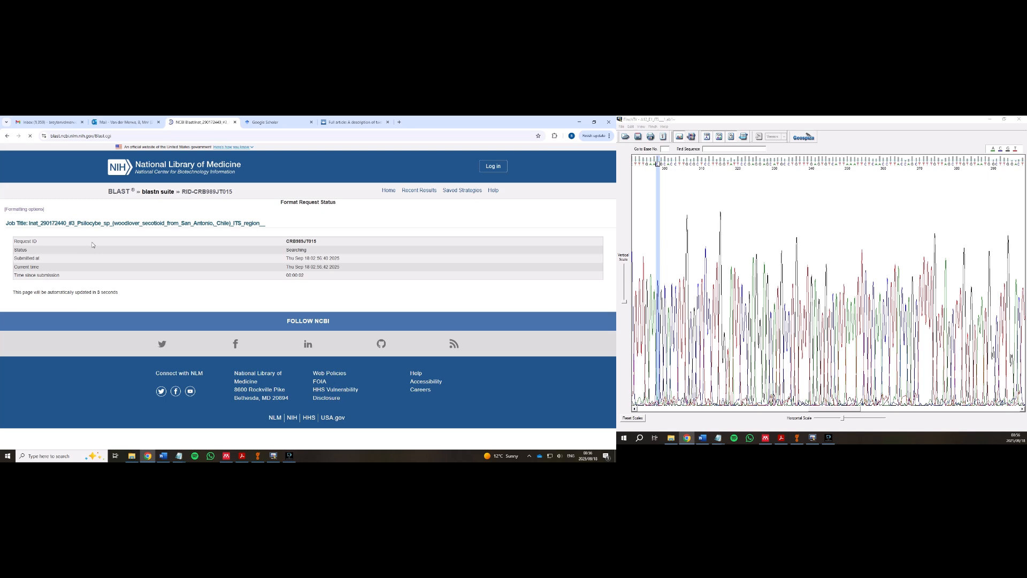
- Clear all result checkboxes, then tick the top two hits and PQ492908.1
{"action": "scroll", "coordinate": [244, 206], "scroll_direction": "down", "scroll_amount": 5}
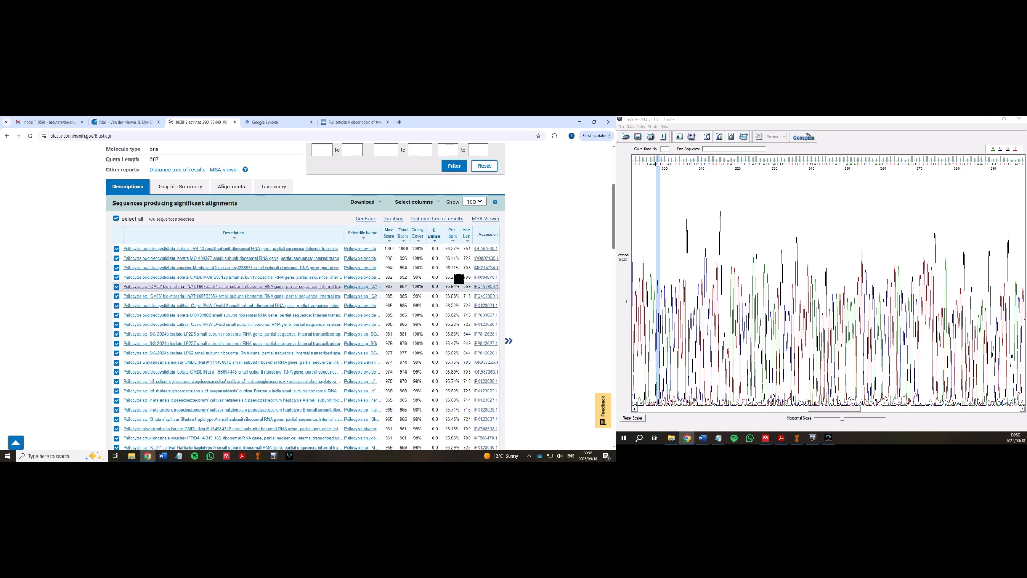
{"action": "scroll", "coordinate": [178, 235], "scroll_direction": "up", "scroll_amount": 1}
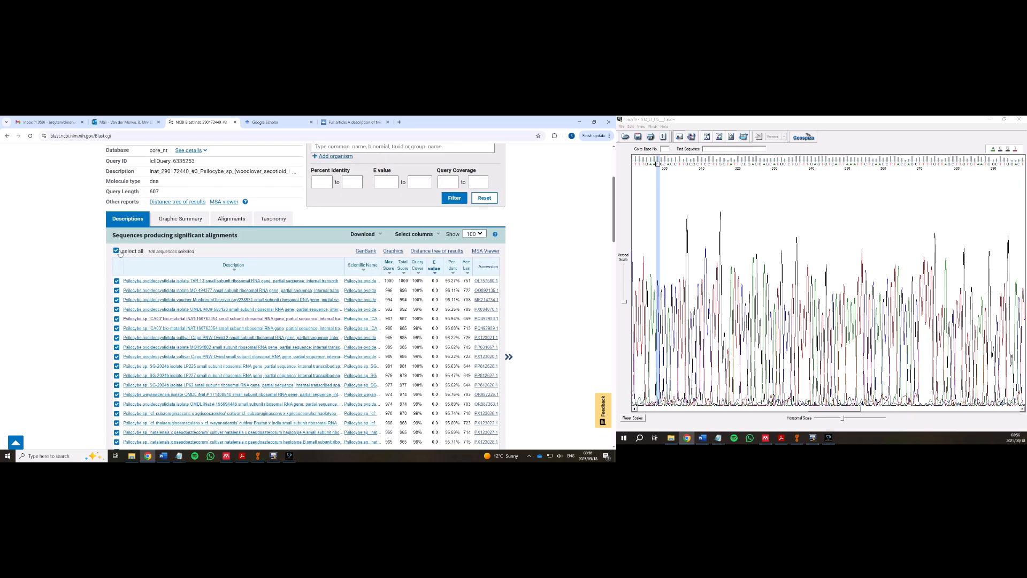
{"action": "left_click", "coordinate": [117, 251]}
{"action": "scroll", "coordinate": [149, 172], "scroll_direction": "down", "scroll_amount": 4}
{"action": "scroll", "coordinate": [149, 172], "scroll_direction": "up", "scroll_amount": 2}
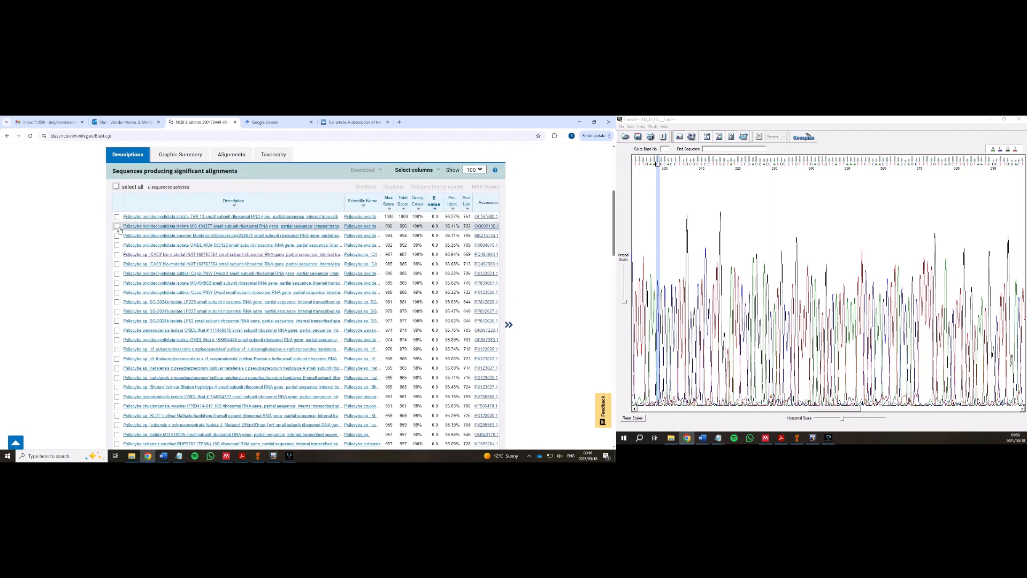
{"action": "left_click", "coordinate": [117, 217]}
{"action": "left_click", "coordinate": [117, 225]}
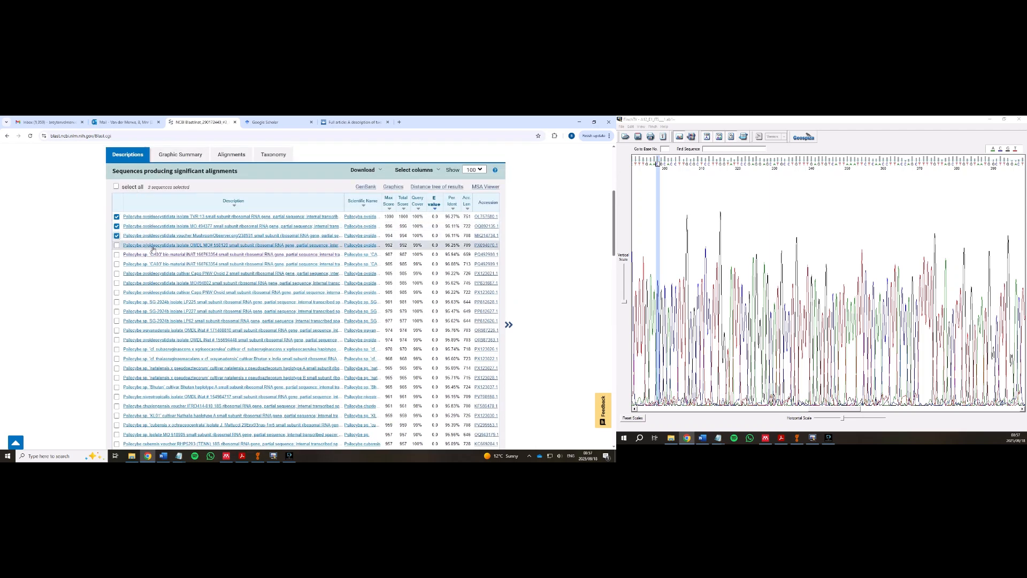
{"action": "left_click", "coordinate": [131, 254]}
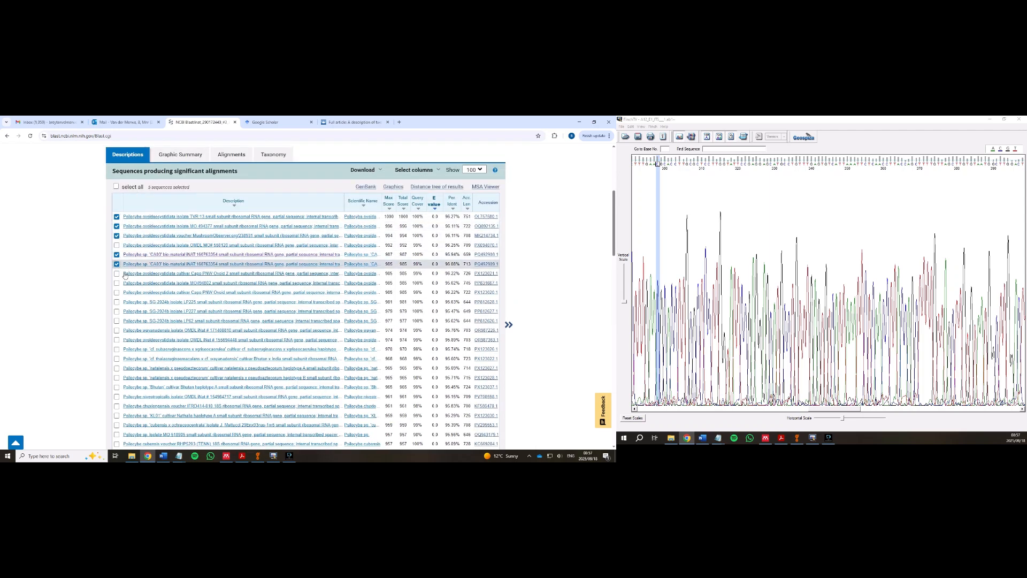
- Tick the LP225, LP227, wayanadensis, thaiaeruginomaculans, two natalensis, Bhutan, nivelotropicalis, chuxiongensis and KL01 hits
{"action": "scroll", "coordinate": [124, 275], "scroll_direction": "down", "scroll_amount": 2}
{"action": "left_click", "coordinate": [117, 239]}
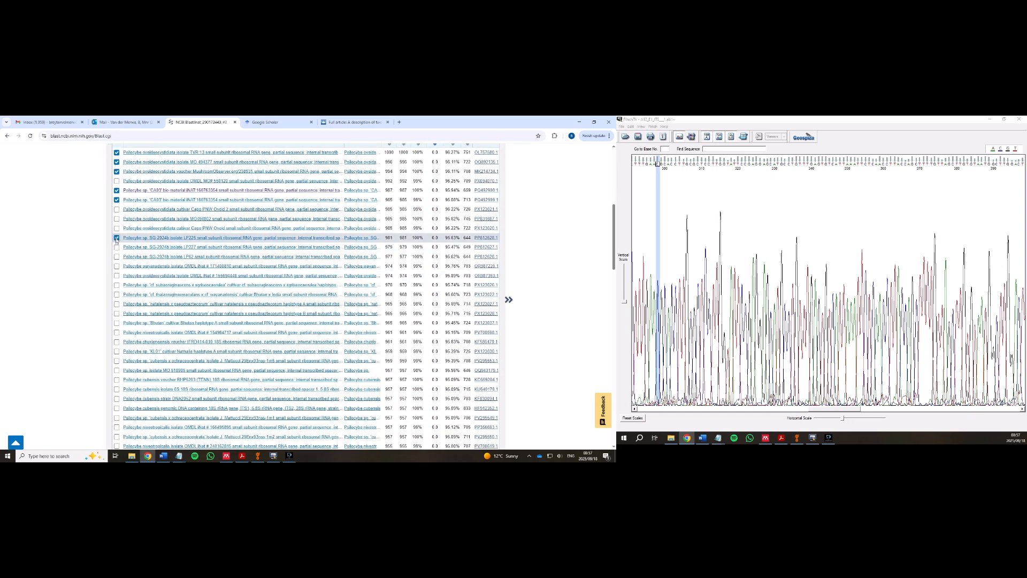
{"action": "left_click", "coordinate": [116, 247]}
{"action": "left_click", "coordinate": [117, 266]}
{"action": "scroll", "coordinate": [117, 262], "scroll_direction": "down", "scroll_amount": 1}
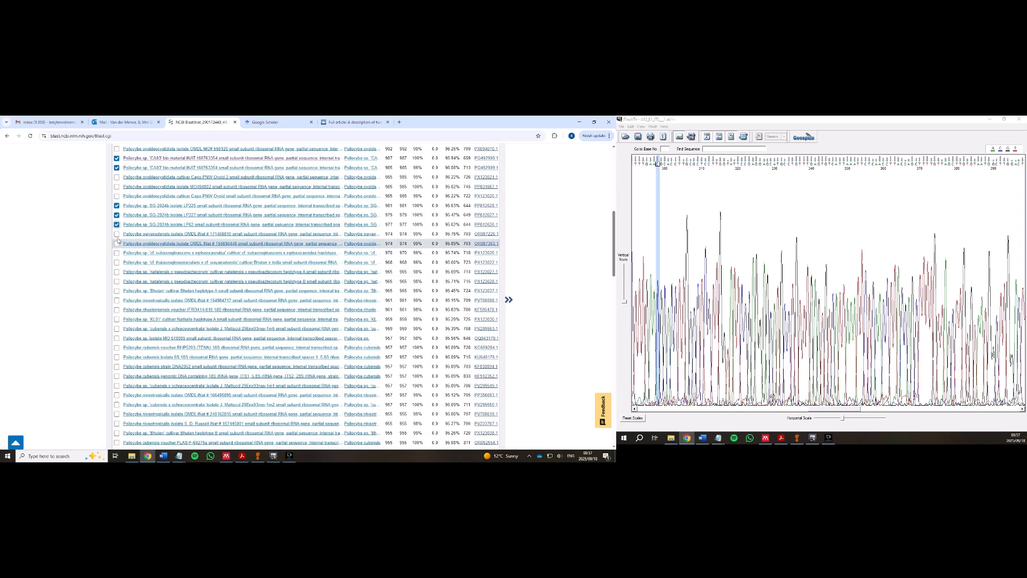
{"action": "left_click", "coordinate": [117, 262]}
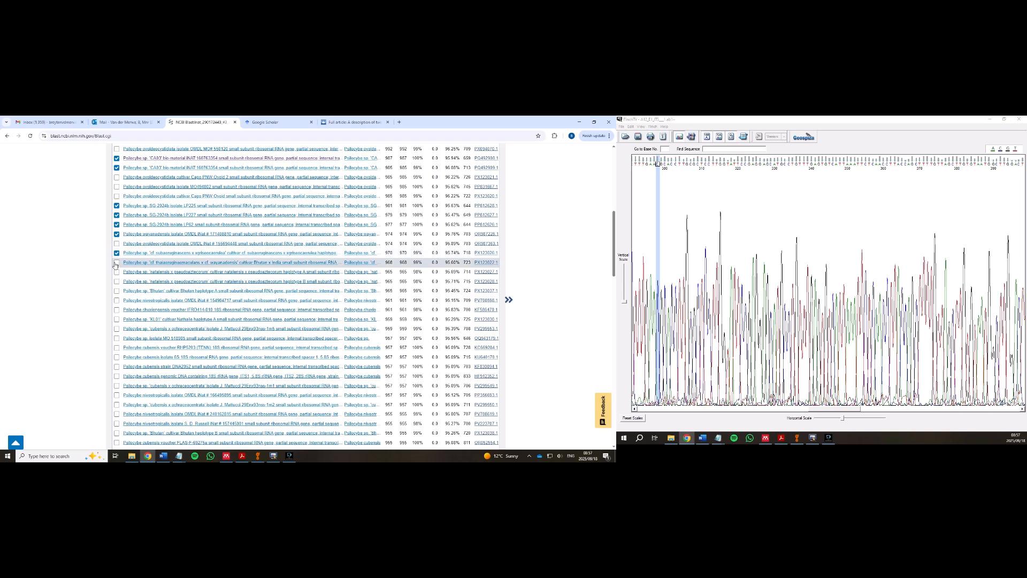
{"action": "left_click", "coordinate": [117, 272]}
{"action": "left_click", "coordinate": [117, 281]}
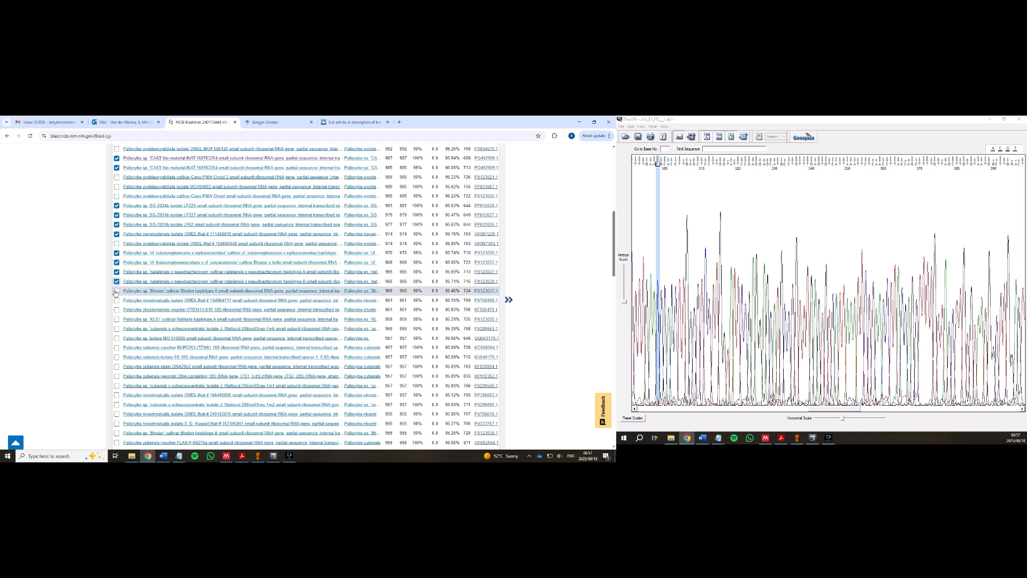
{"action": "left_click", "coordinate": [116, 290]}
{"action": "scroll", "coordinate": [116, 294], "scroll_direction": "down", "scroll_amount": 1}
{"action": "left_click", "coordinate": [116, 268]}
{"action": "left_click", "coordinate": [117, 277]}
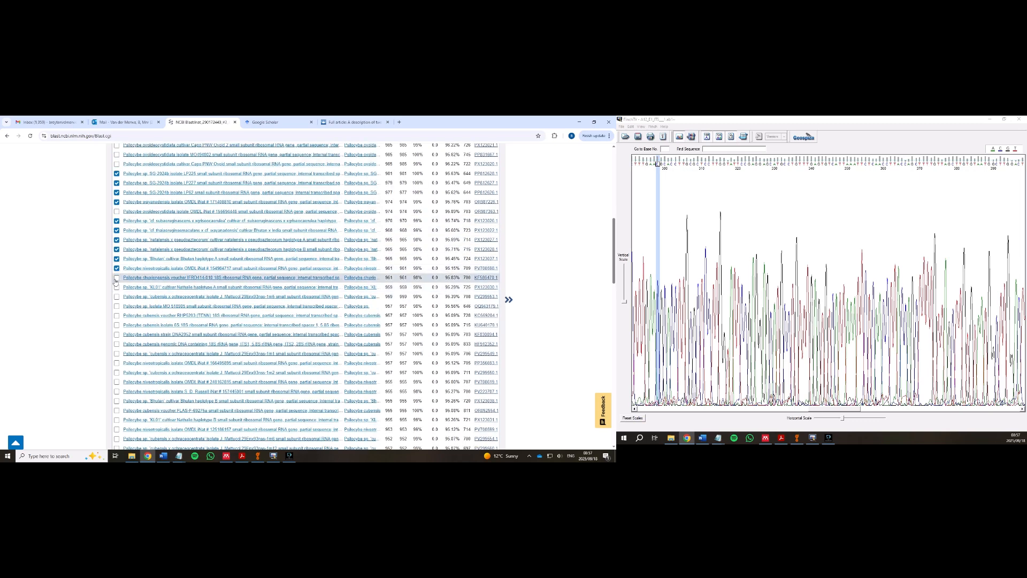
{"action": "left_click", "coordinate": [117, 287]}
- Tick the cubensis 1m5 and 6S hits plus HF912352.1, OQ943179.1, PP356653.1, PV299550.1, PV706619.1 and PV223707.1
{"action": "scroll", "coordinate": [118, 267], "scroll_direction": "down", "scroll_amount": 2}
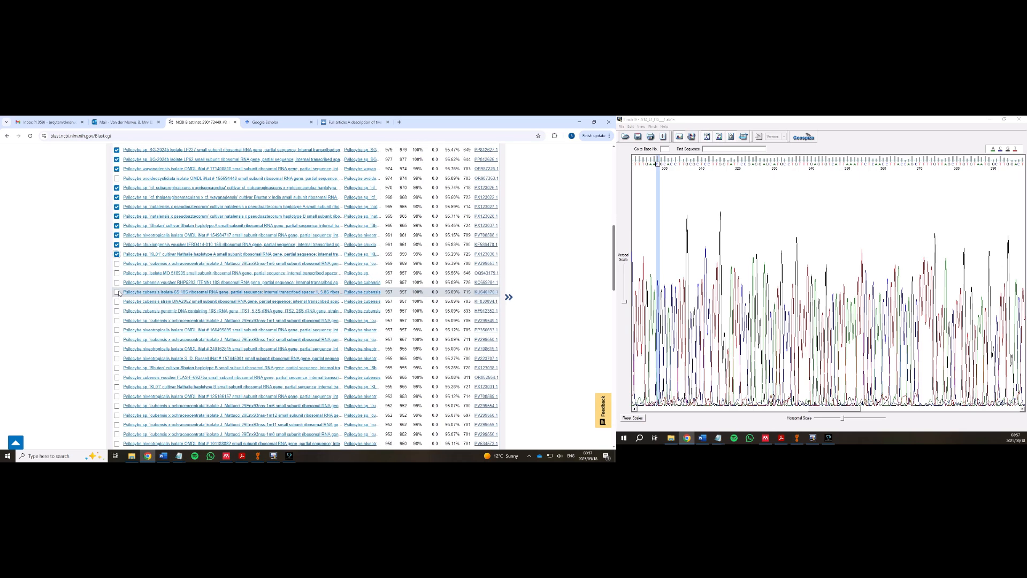
{"action": "left_click", "coordinate": [117, 234]}
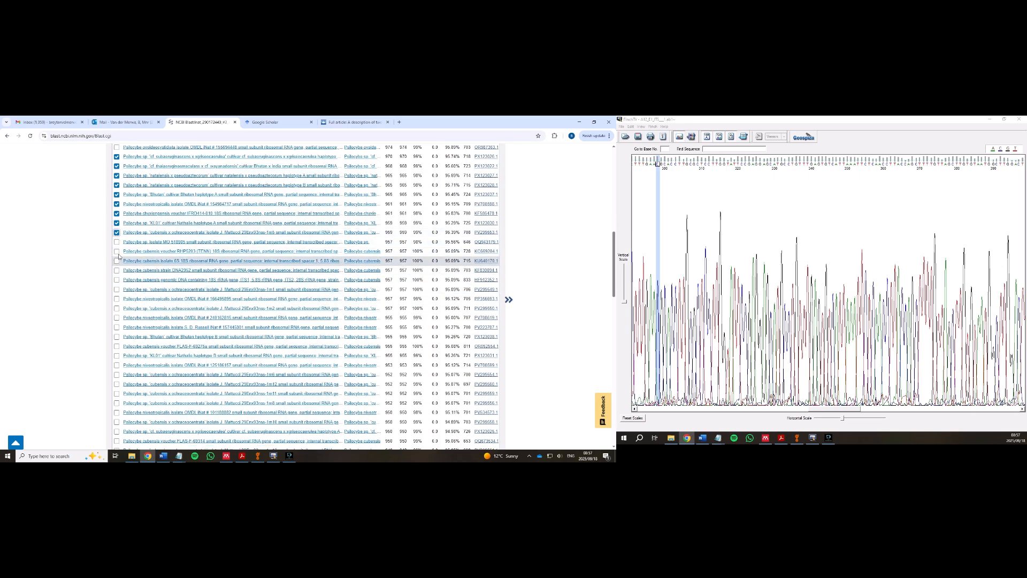
{"action": "left_click", "coordinate": [116, 260]}
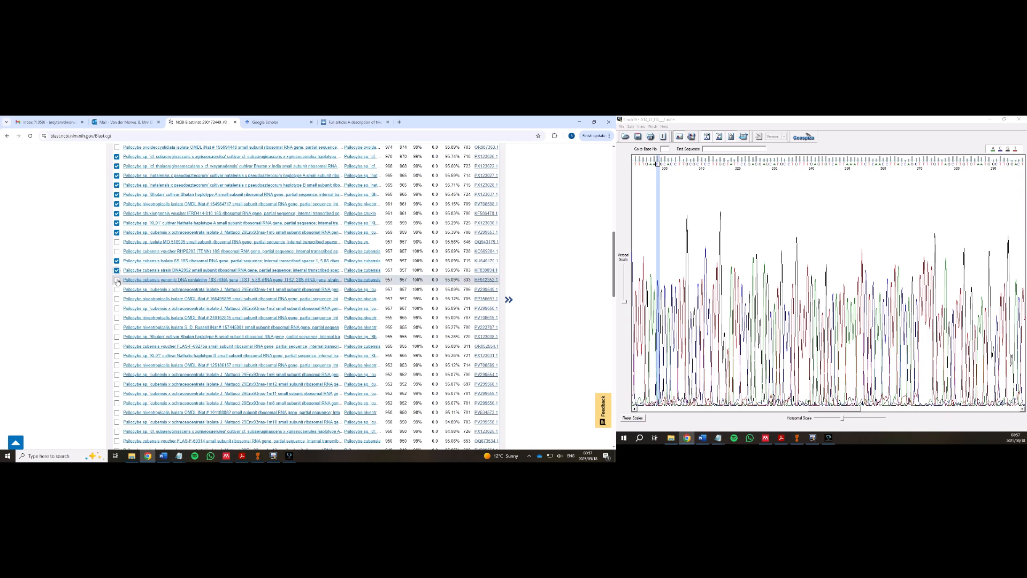
{"action": "left_click", "coordinate": [116, 279]}
{"action": "left_click", "coordinate": [117, 242]}
{"action": "scroll", "coordinate": [116, 241], "scroll_direction": "down", "scroll_amount": 1}
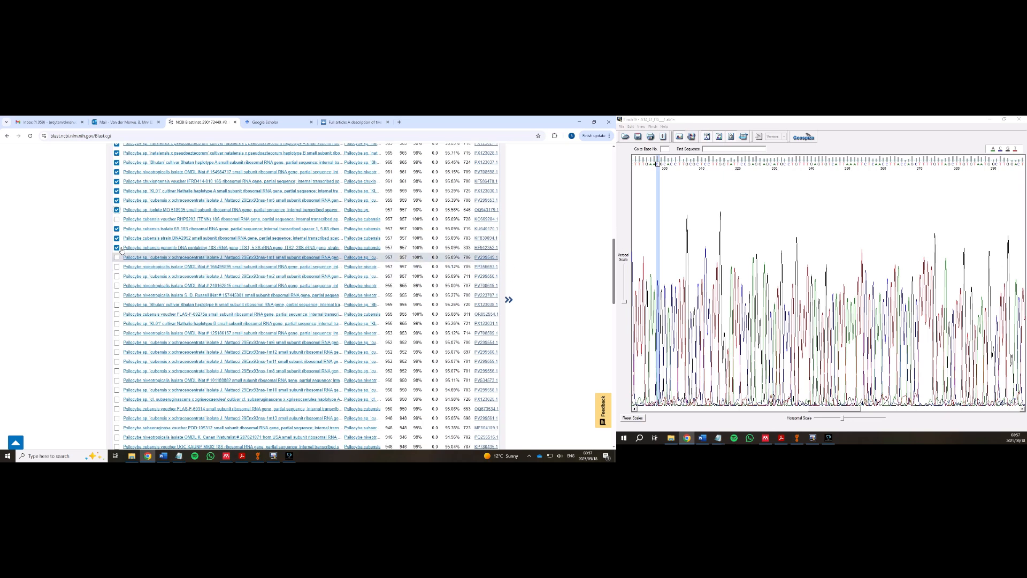
{"action": "left_click", "coordinate": [116, 267]}
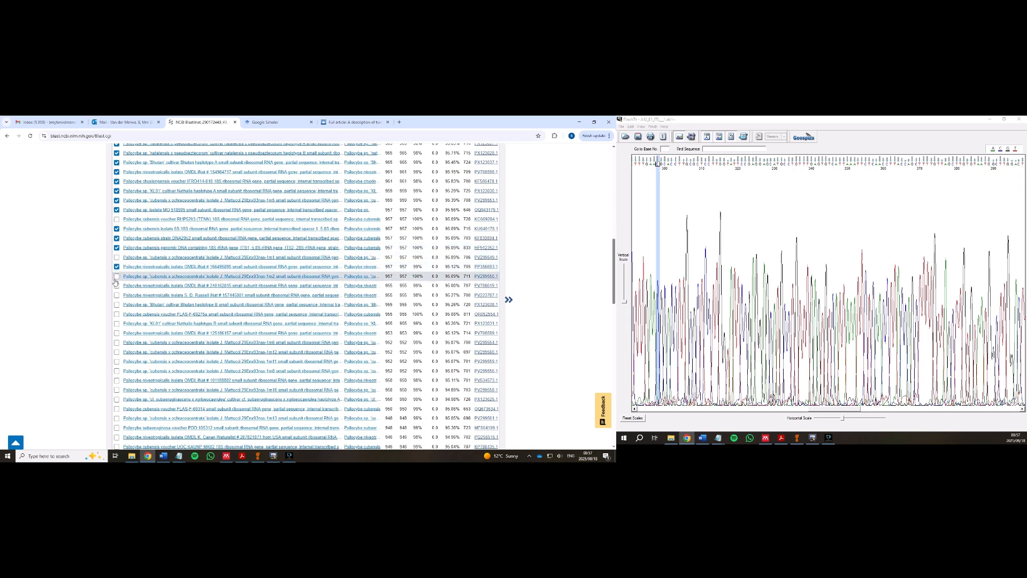
{"action": "left_click", "coordinate": [117, 276]}
{"action": "left_click", "coordinate": [117, 286]}
{"action": "left_click", "coordinate": [116, 295]}
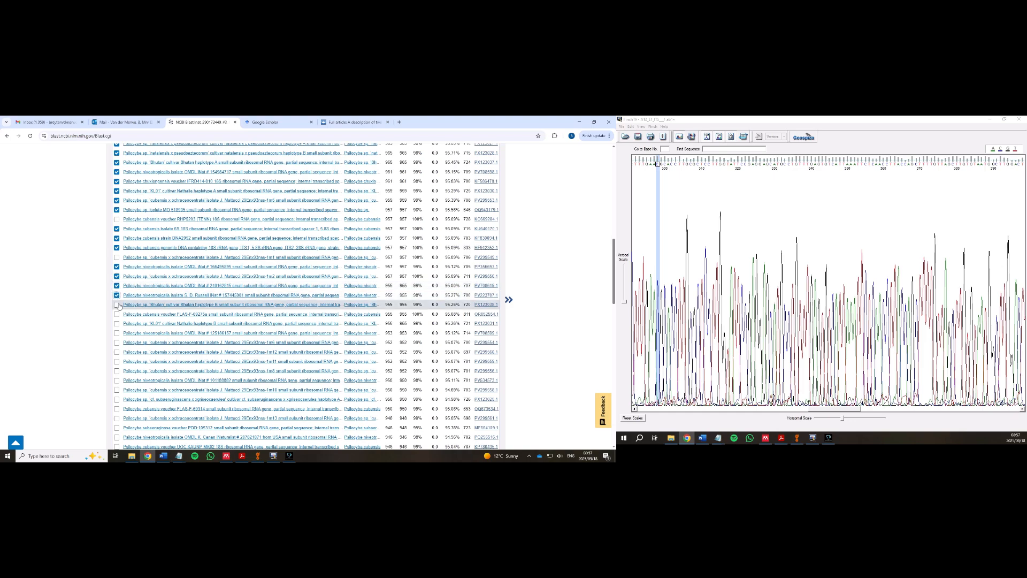
{"action": "scroll", "coordinate": [118, 300], "scroll_direction": "down", "scroll_amount": 4}
{"action": "scroll", "coordinate": [135, 302], "scroll_direction": "up", "scroll_amount": 5}
{"action": "scroll", "coordinate": [135, 303], "scroll_direction": "up", "scroll_amount": 10}
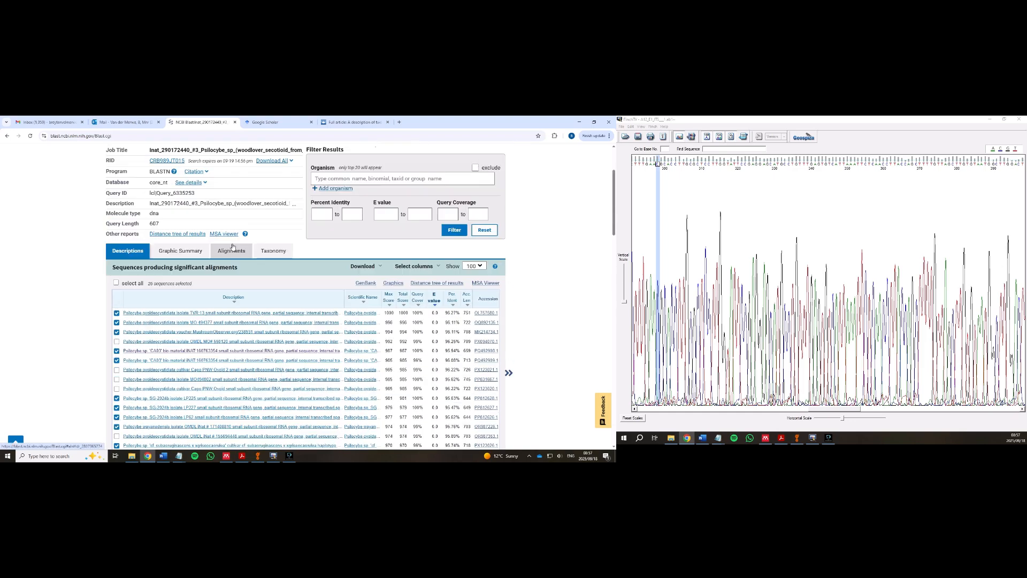
- Download the checked hits as complete-sequence FASTA and enter 'outgroup' in Google Scholar's search box
{"action": "left_click", "coordinate": [364, 363]}
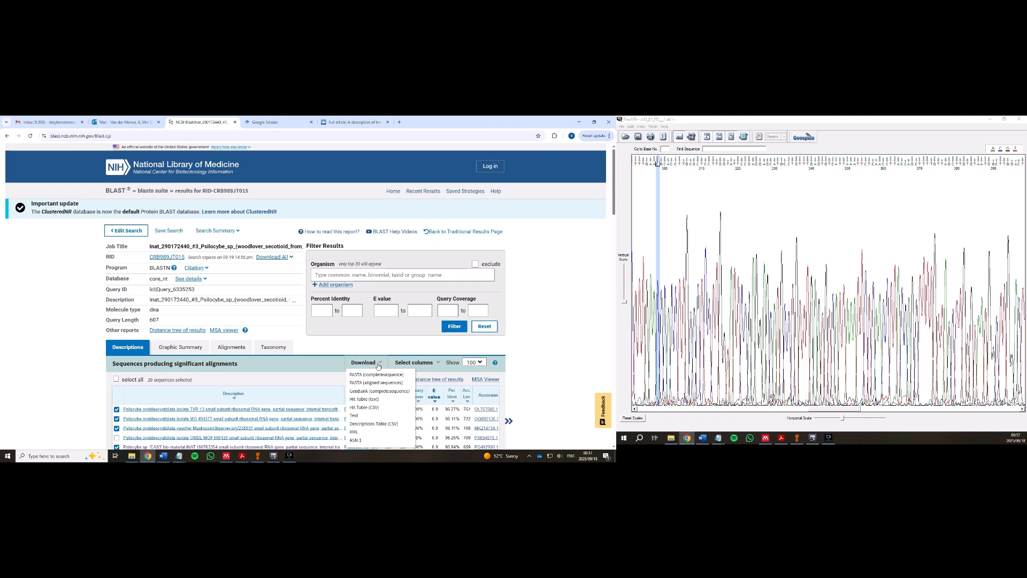
{"action": "left_click", "coordinate": [370, 376]}
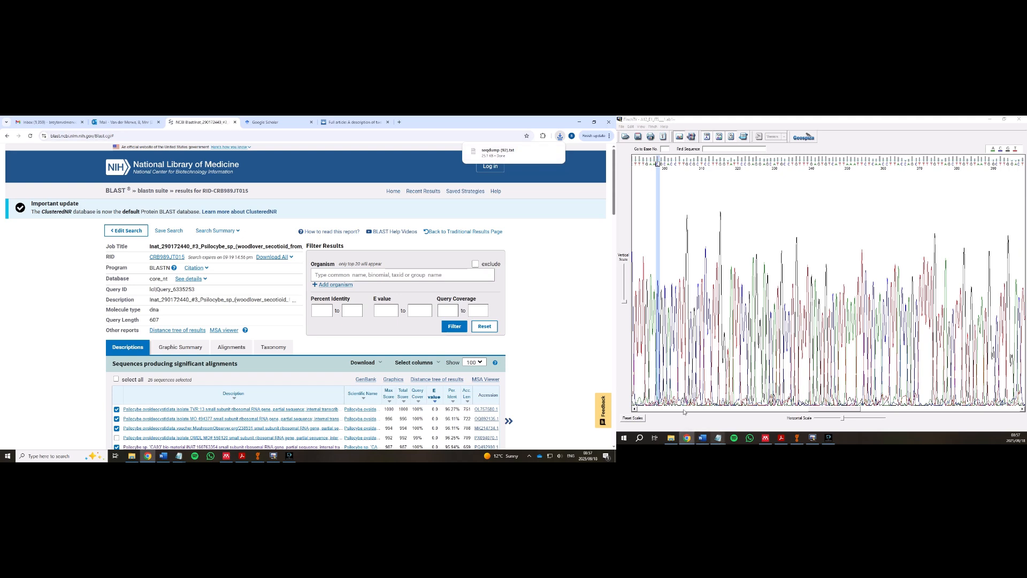
{"action": "left_click", "coordinate": [265, 122]}
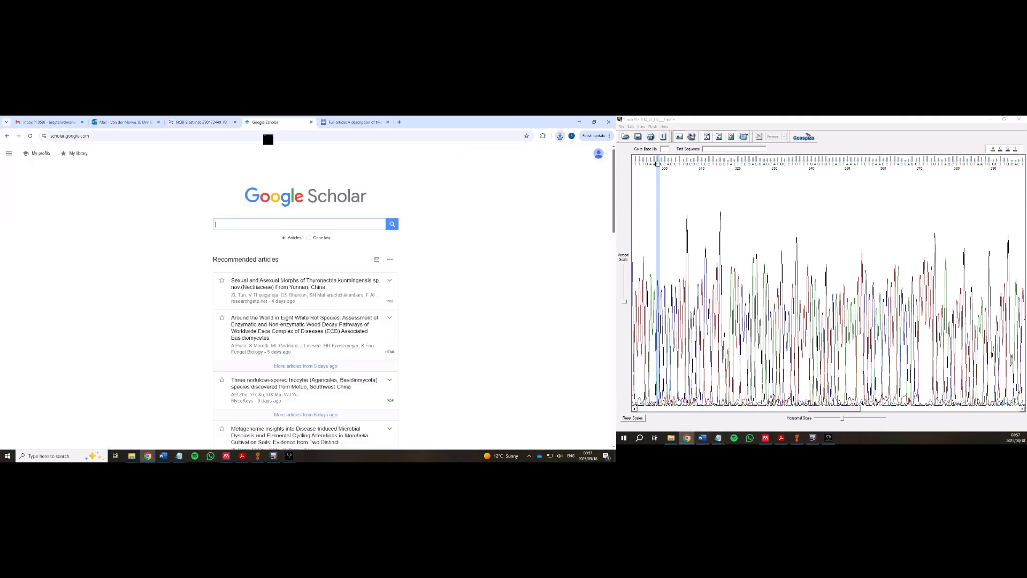
{"action": "left_click", "coordinate": [273, 223]}
{"action": "type", "text": "outgroup"}
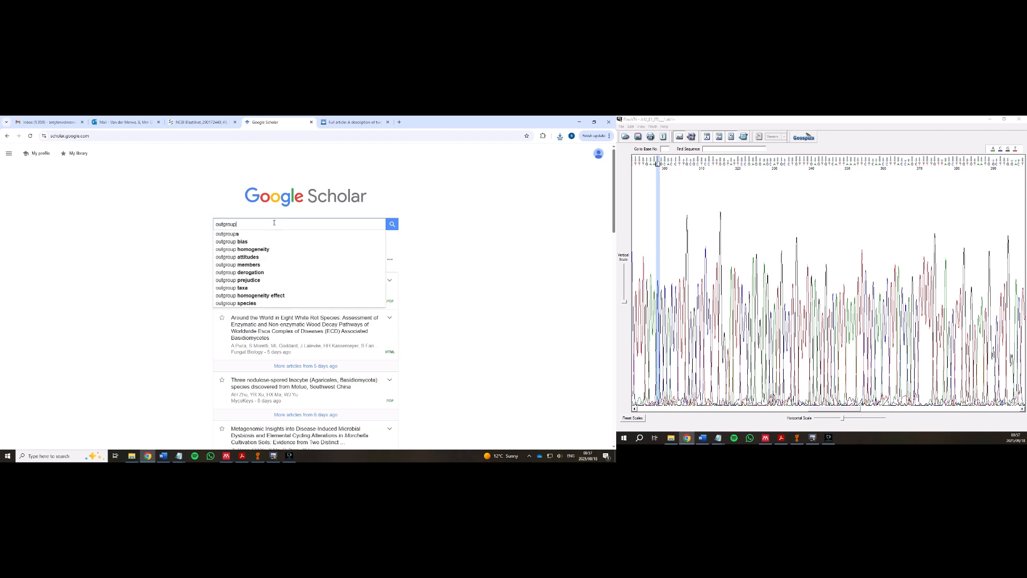
{"action": "left_click", "coordinate": [183, 228]}
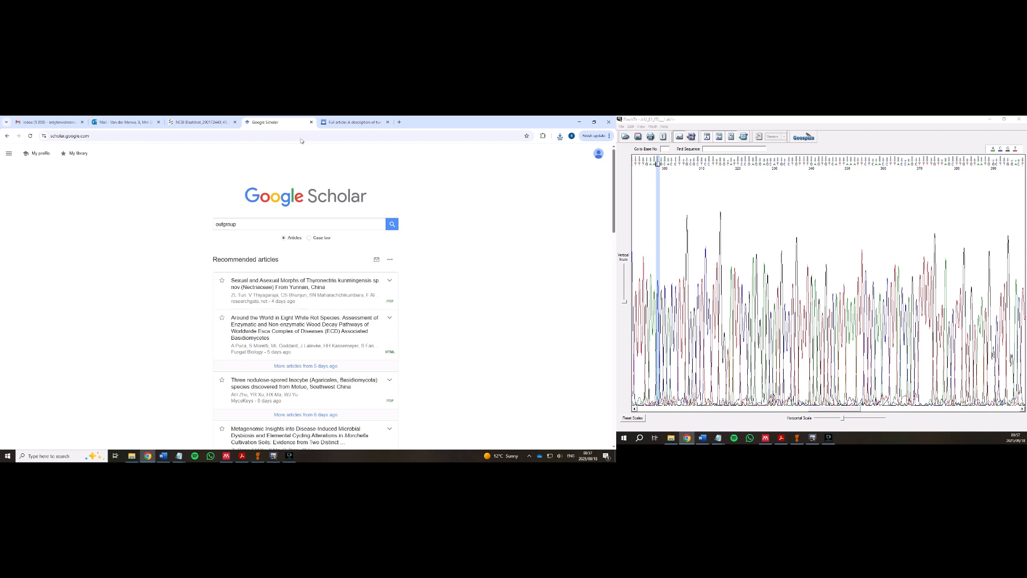
{"action": "left_click", "coordinate": [345, 121]}
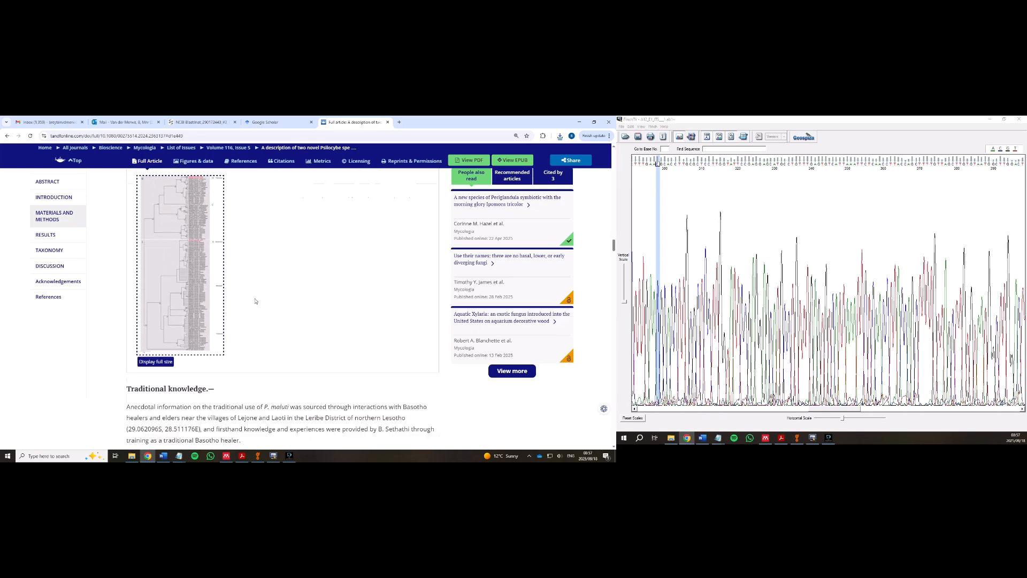
- Enlarge the article's Figure 3 ITS tree and scroll to its Agrocybe outgroup, then return to BLAST
{"action": "left_click", "coordinate": [211, 299]}
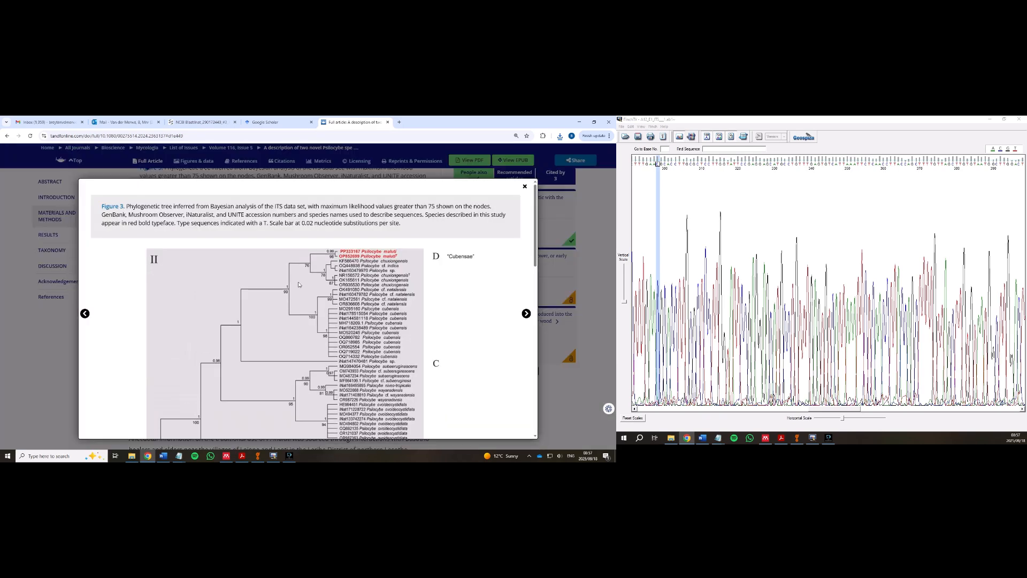
{"action": "scroll", "coordinate": [299, 284], "scroll_direction": "down", "scroll_amount": 3}
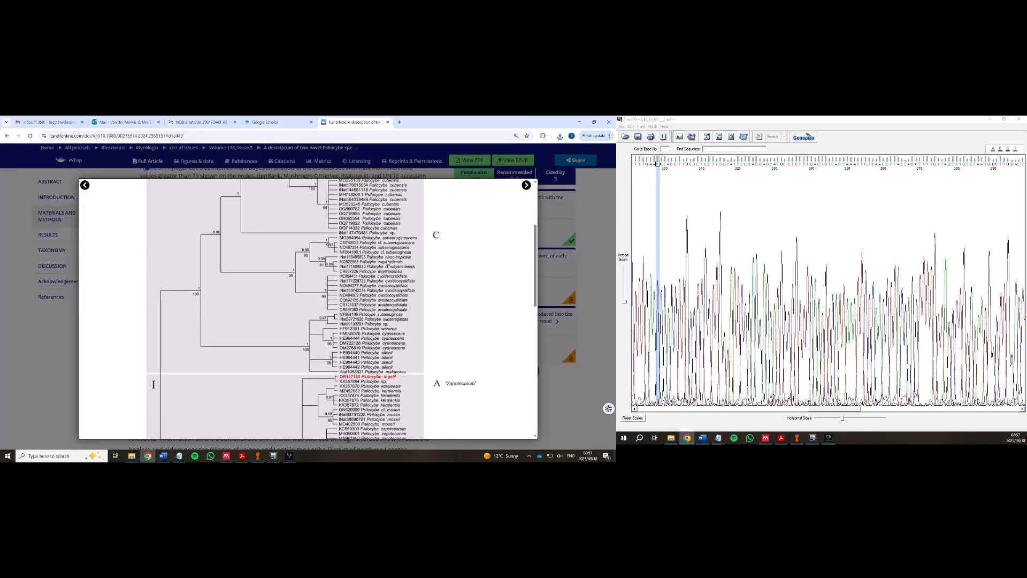
{"action": "scroll", "coordinate": [371, 270], "scroll_direction": "up", "scroll_amount": 2}
{"action": "scroll", "coordinate": [375, 268], "scroll_direction": "down", "scroll_amount": 5}
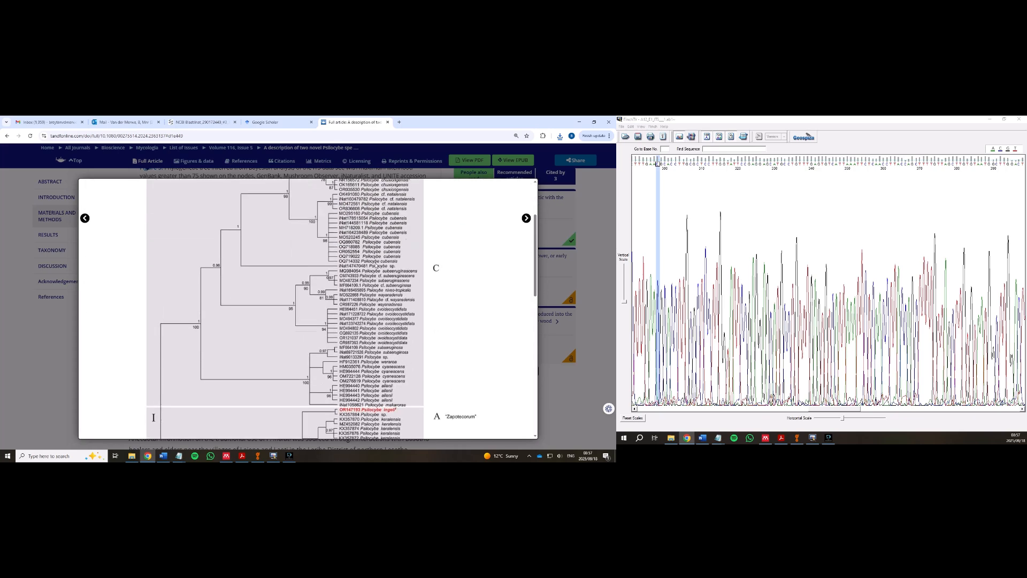
{"action": "scroll", "coordinate": [375, 265], "scroll_direction": "down", "scroll_amount": 5}
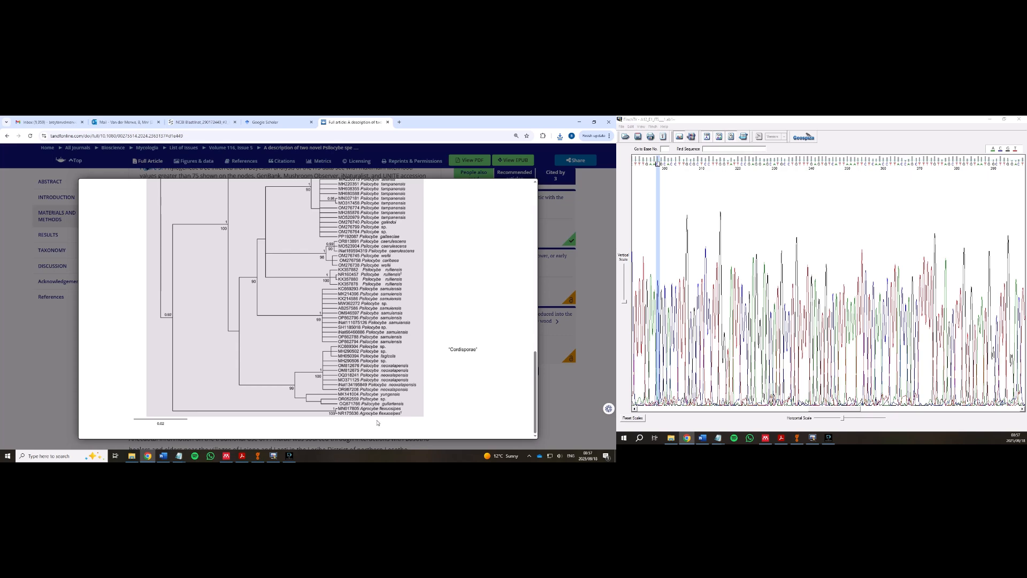
{"action": "left_click", "coordinate": [211, 121]}
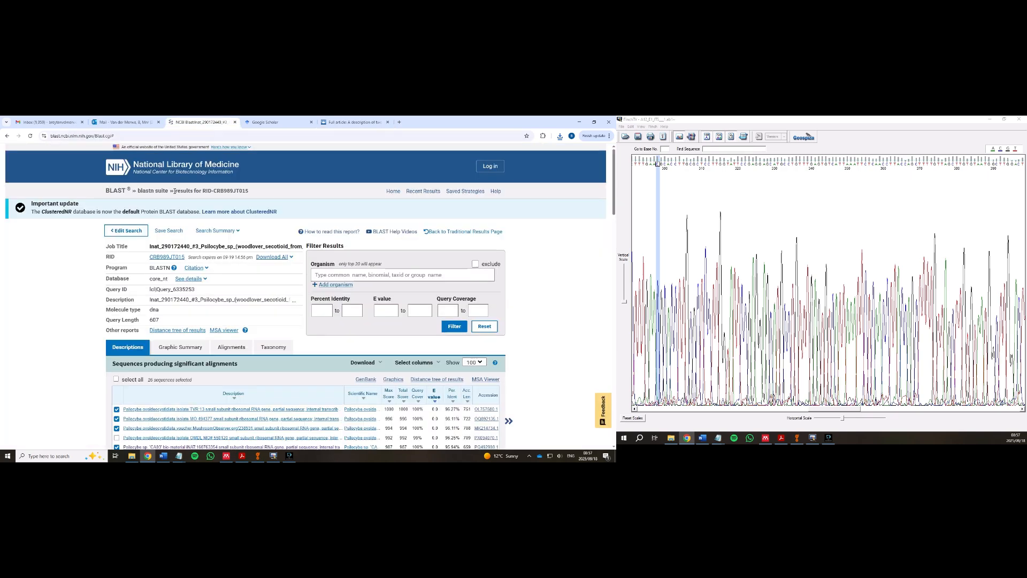
- Search NCBI Nucleotide for 'Agrocybe ITS', copy the MN017805.1 Agrocybe flexuosipes FASTA, and bring up the Notepad dataset
{"action": "left_click", "coordinate": [122, 167]}
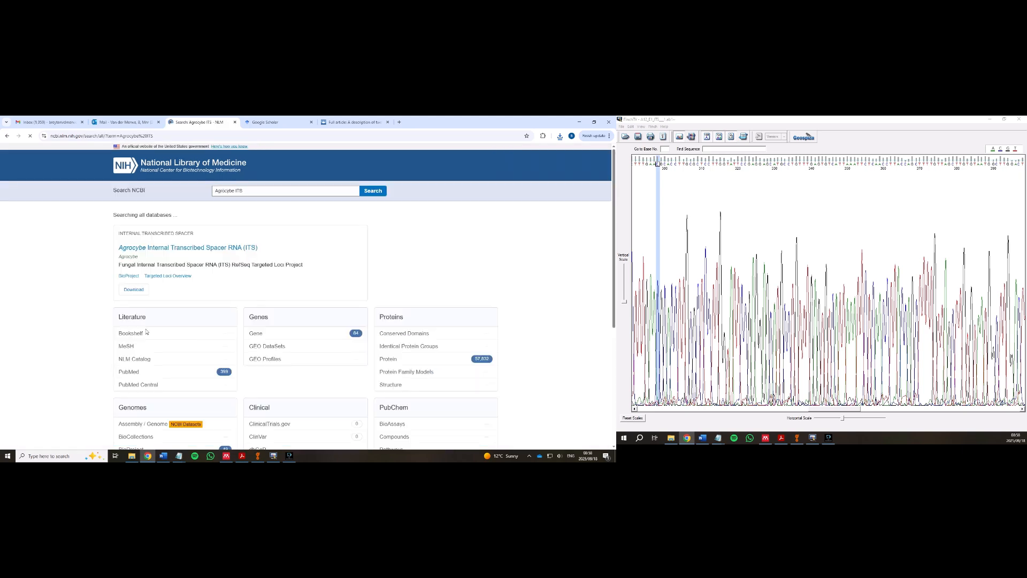
{"action": "scroll", "coordinate": [132, 337], "scroll_direction": "down", "scroll_amount": 3}
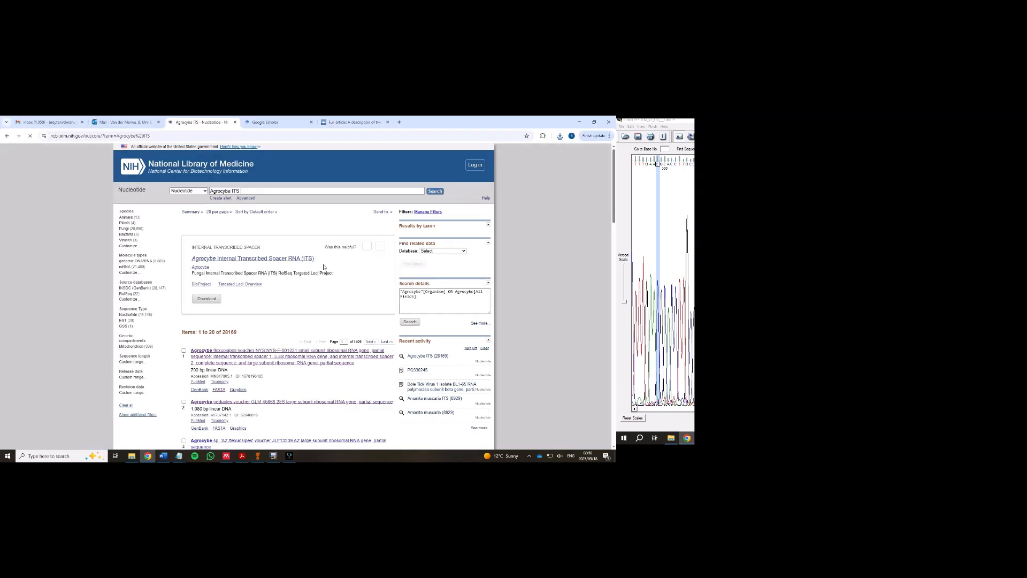
{"action": "scroll", "coordinate": [338, 240], "scroll_direction": "down", "scroll_amount": 3}
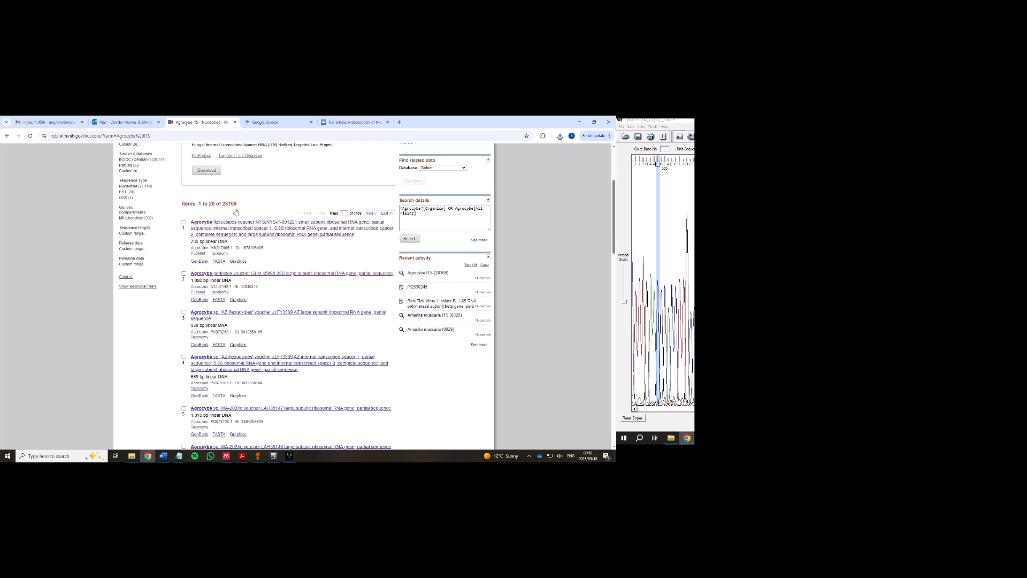
{"action": "left_click", "coordinate": [218, 261]}
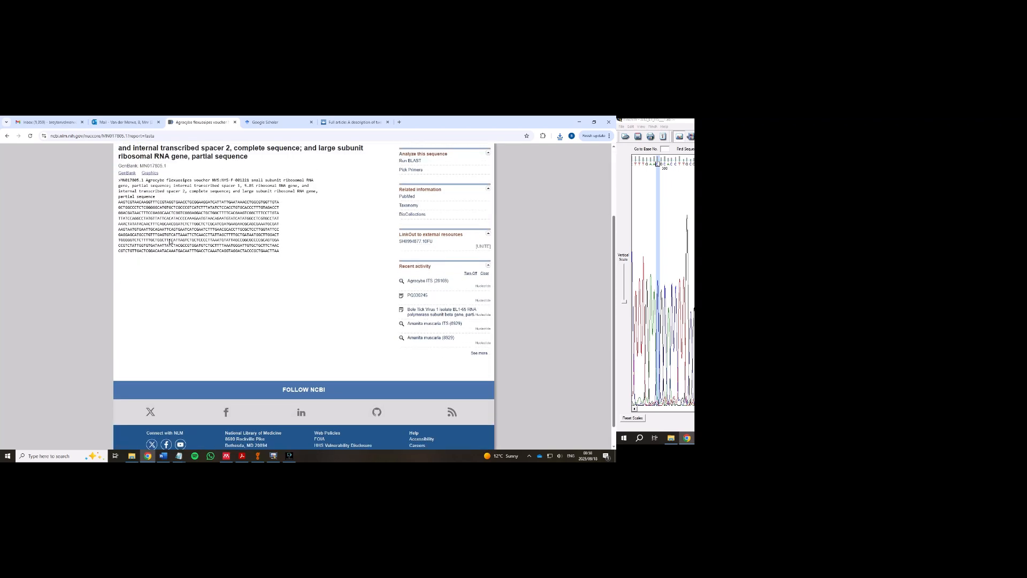
{"action": "scroll", "coordinate": [170, 241], "scroll_direction": "up", "scroll_amount": 2}
{"action": "left_click_drag", "start_coordinate": [325, 344], "coordinate": [121, 252]}
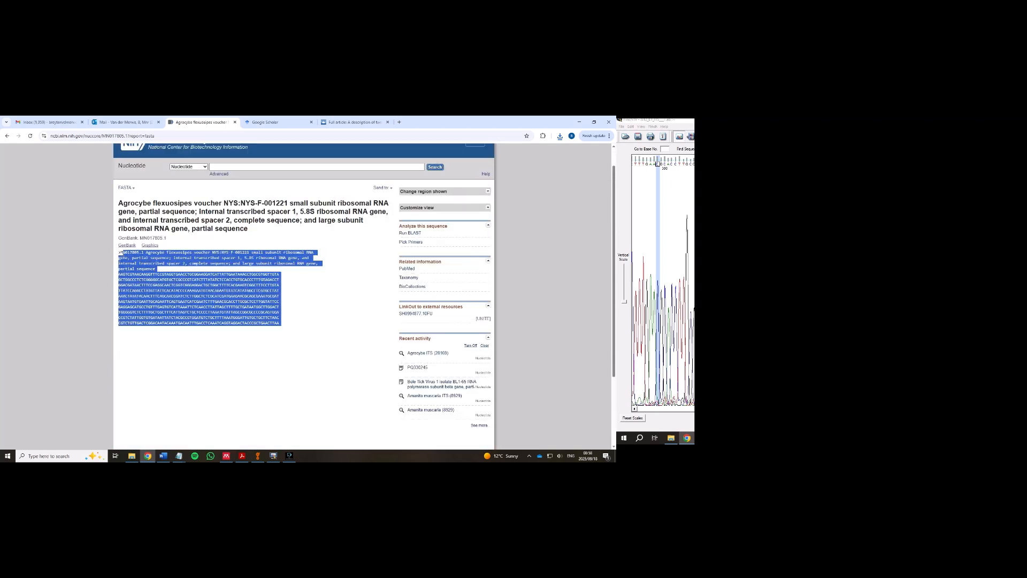
{"action": "left_click", "coordinate": [341, 355]}
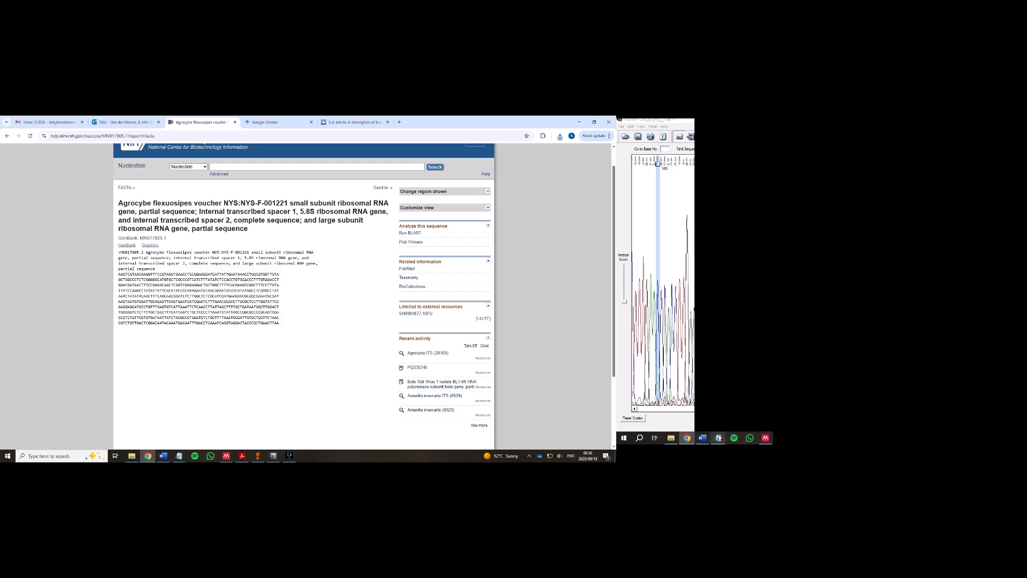
{"action": "mouse_move", "coordinate": [718, 437]}
{"action": "left_click", "coordinate": [752, 401]}
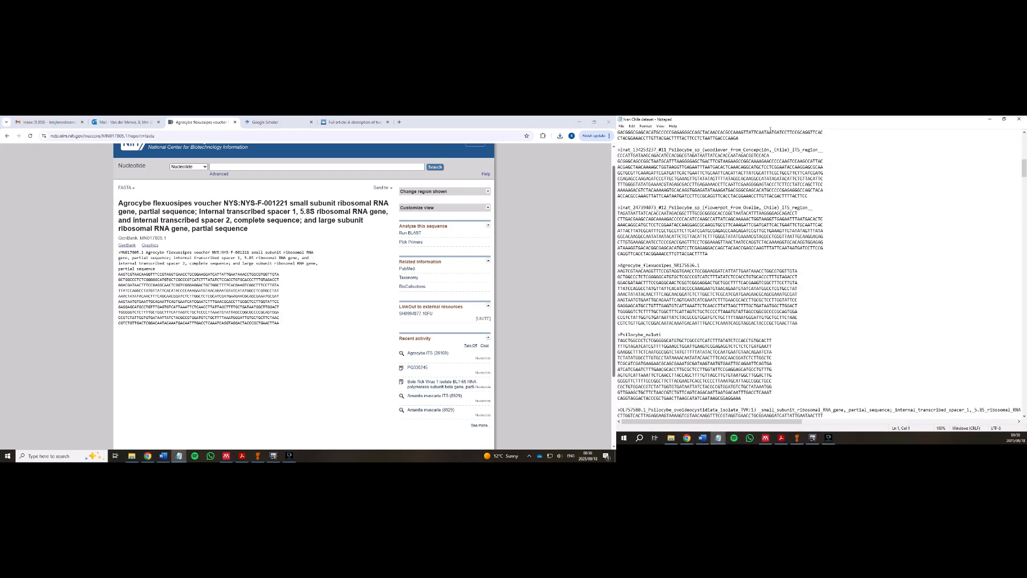
- Maximize the Notepad dataset on the left screen and inspect the #12 Psilocybe block and Agrocybe entry
{"action": "left_click_drag", "start_coordinate": [793, 119], "coordinate": [374, 200]}
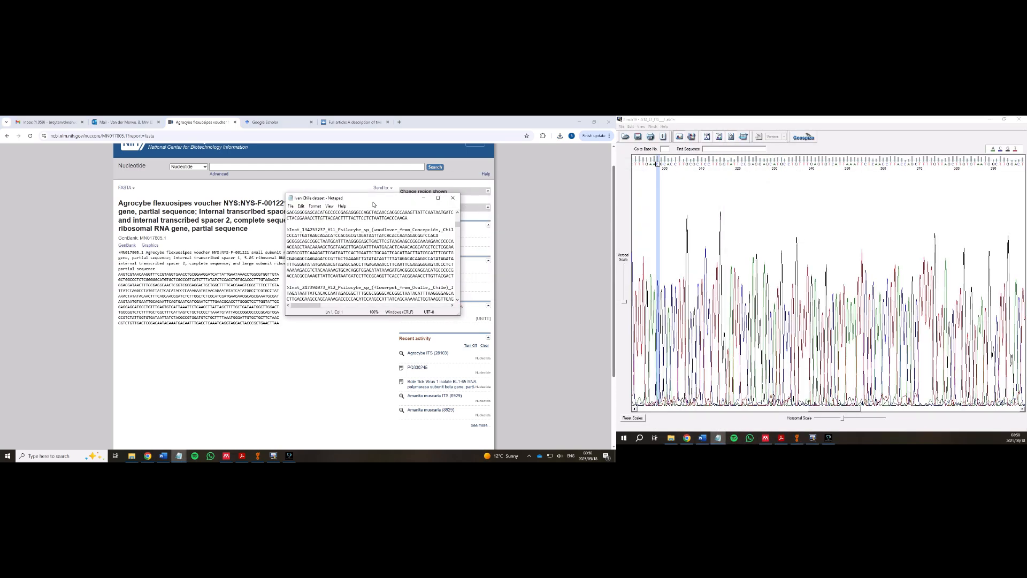
{"action": "left_click", "coordinate": [438, 198]}
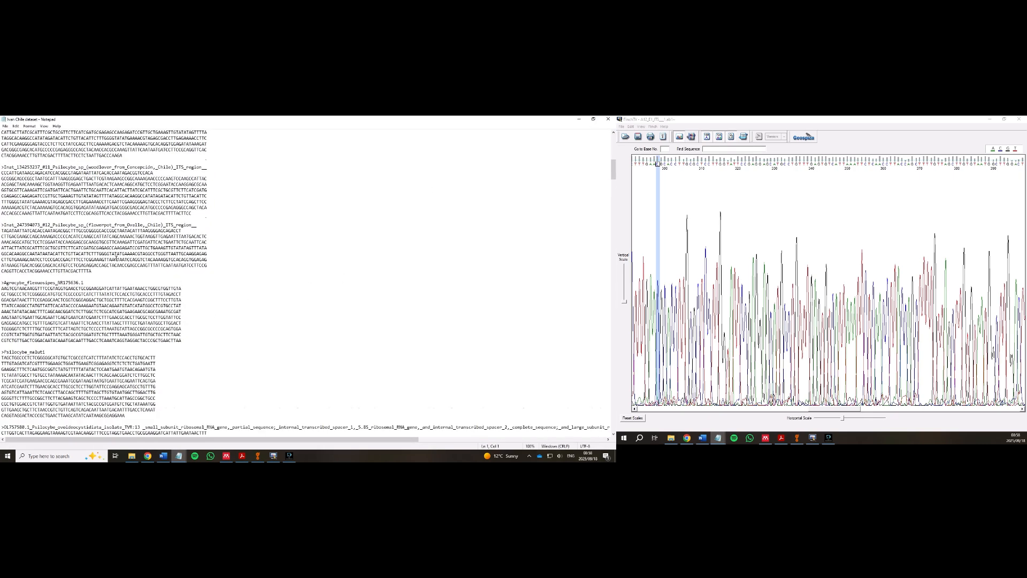
{"action": "left_click_drag", "start_coordinate": [209, 249], "coordinate": [17, 214]}
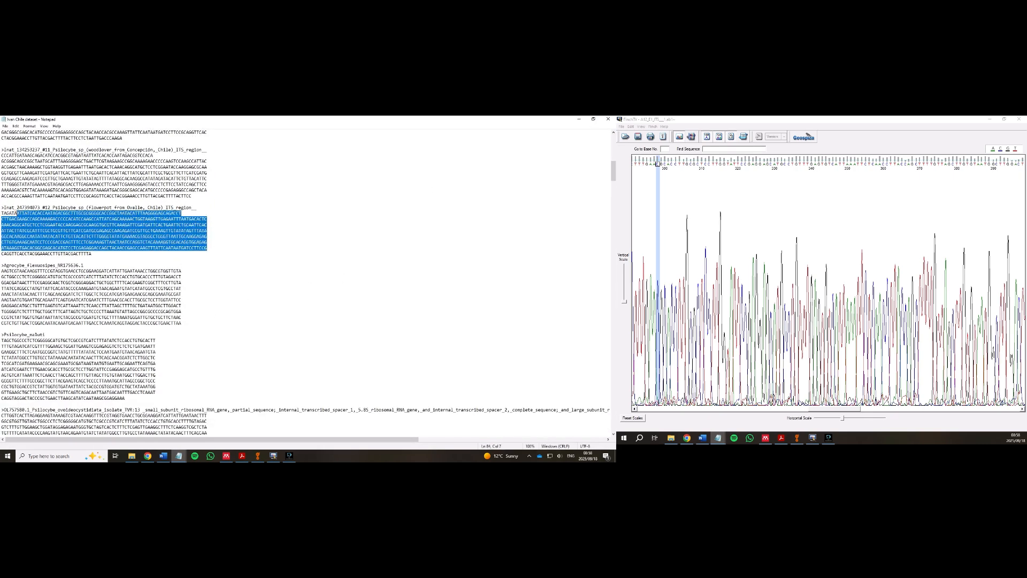
{"action": "left_click", "coordinate": [293, 311]}
{"action": "scroll", "coordinate": [293, 313], "scroll_direction": "down", "scroll_amount": 3}
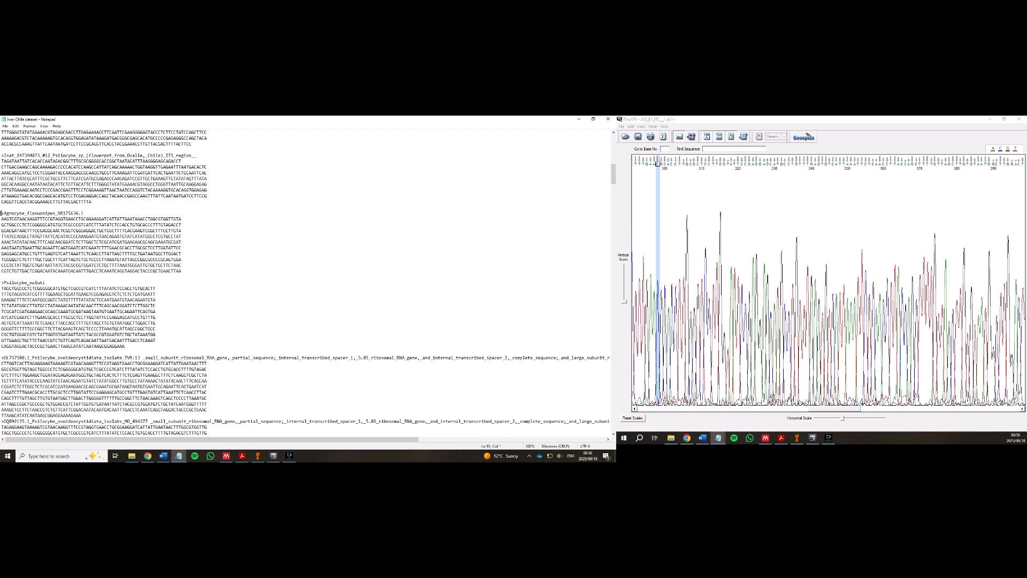
{"action": "left_click_drag", "start_coordinate": [2, 213], "coordinate": [187, 272]}
{"action": "scroll", "coordinate": [286, 266], "scroll_direction": "up", "scroll_amount": 4}
{"action": "left_click", "coordinate": [270, 259]}
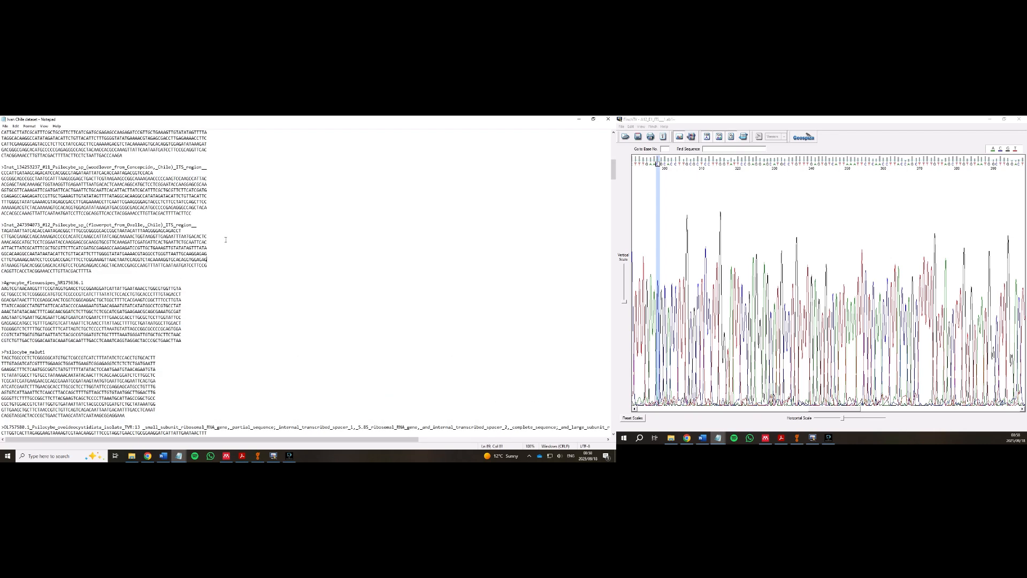
{"action": "key", "text": "ctrl+h"}
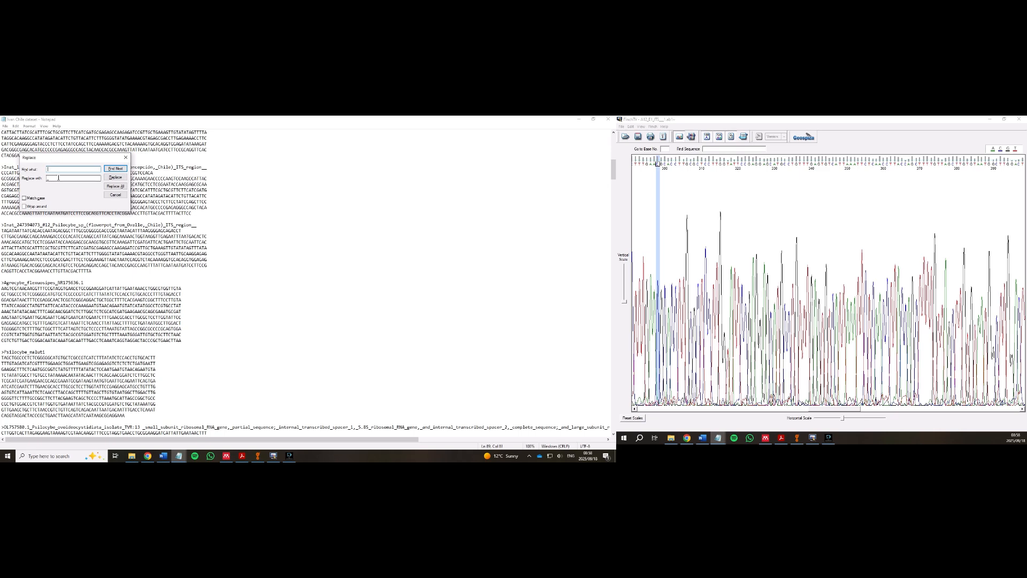
{"action": "left_click", "coordinate": [126, 157]}
- Scroll through the remaining sequence headers, then bring Geneious Prime forward
{"action": "scroll", "coordinate": [91, 229], "scroll_direction": "up", "scroll_amount": 3}
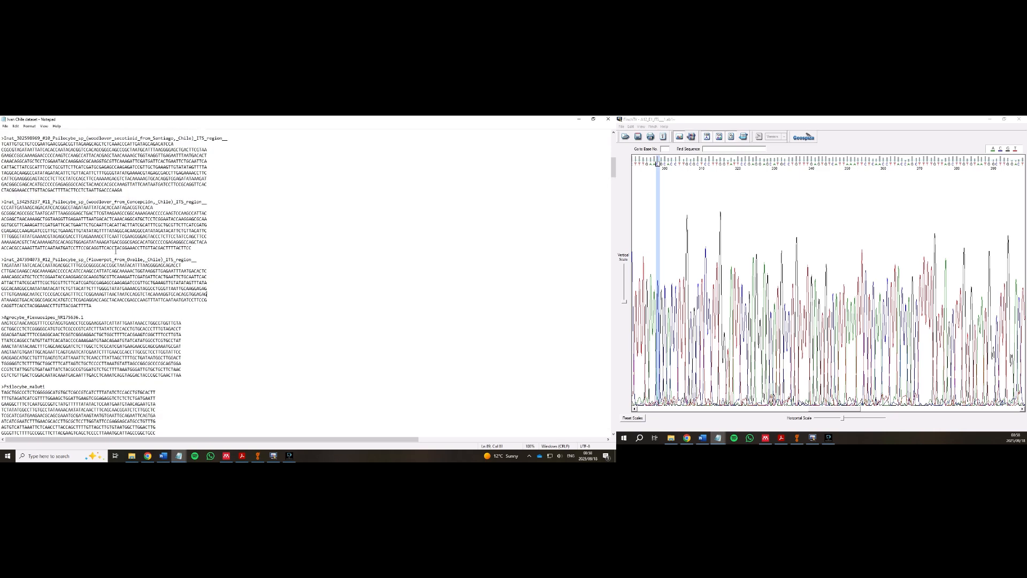
{"action": "scroll", "coordinate": [62, 226], "scroll_direction": "down", "scroll_amount": 13}
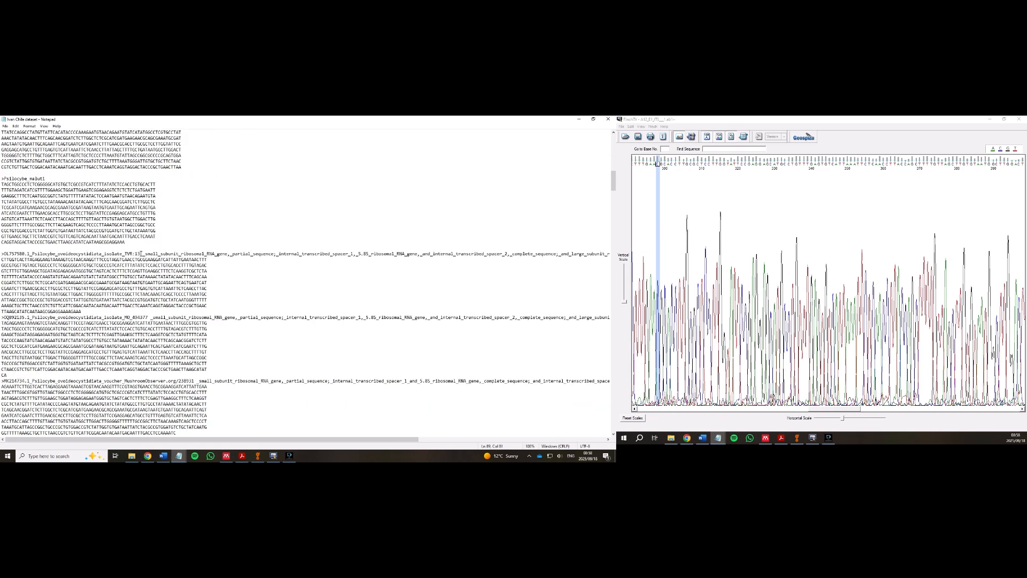
{"action": "scroll", "coordinate": [304, 283], "scroll_direction": "down", "scroll_amount": 4}
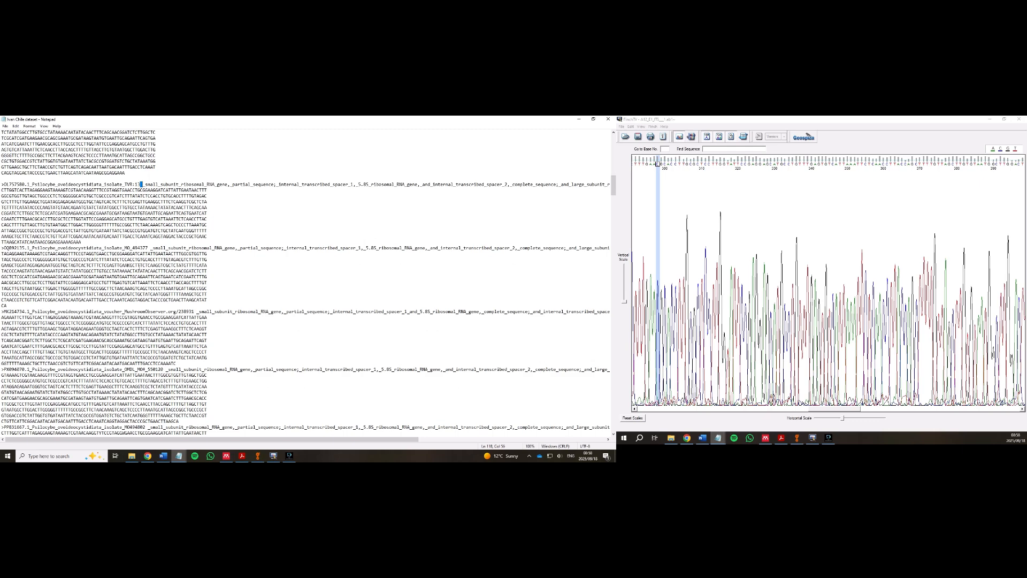
{"action": "left_click_drag", "start_coordinate": [148, 248], "coordinate": [151, 248]}
{"action": "scroll", "coordinate": [237, 373], "scroll_direction": "up", "scroll_amount": 10}
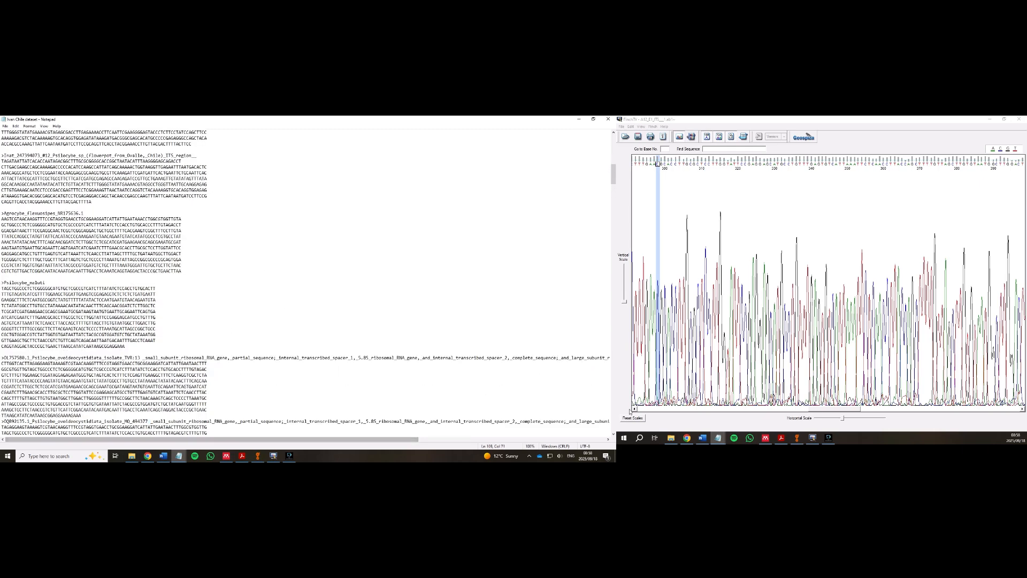
{"action": "left_click", "coordinate": [796, 438]}
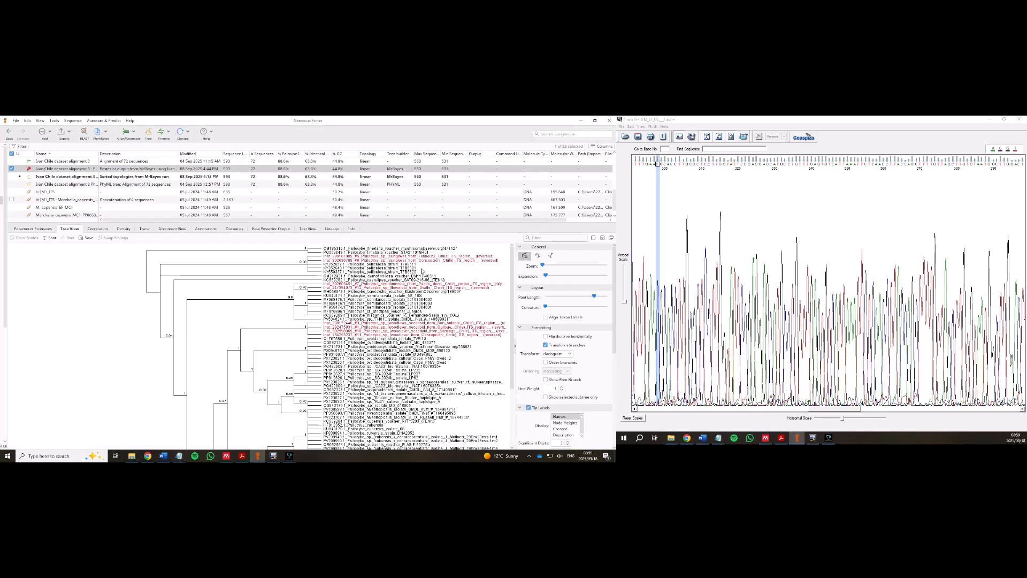
- Discard the unsaved tree changes and display the 72-sequence alignment 3 document
{"action": "left_click", "coordinate": [68, 160]}
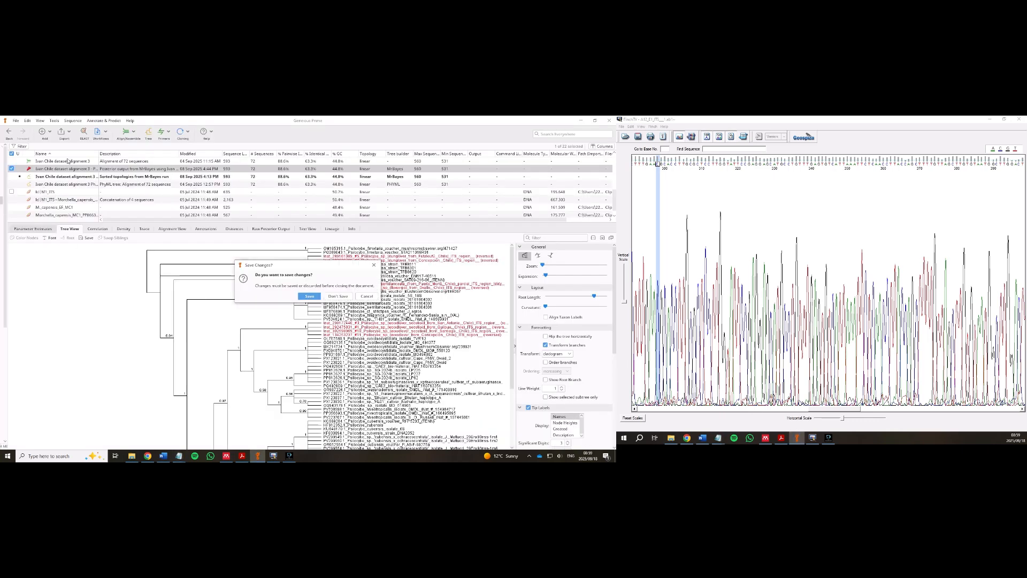
{"action": "left_click", "coordinate": [342, 297]}
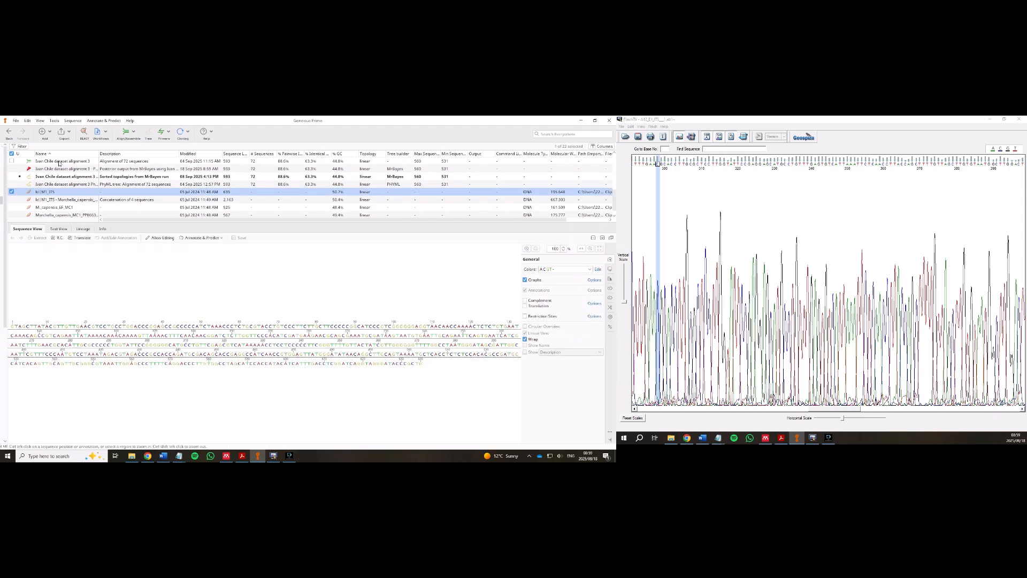
{"action": "left_click", "coordinate": [59, 161]}
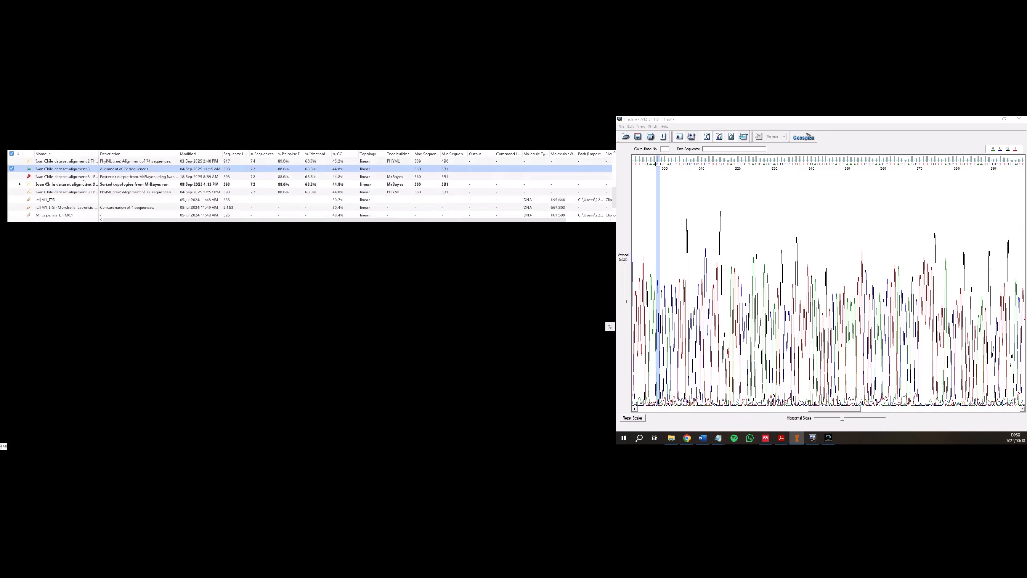
- Realign the 72 sequences via Multiple Align using the default MUSCLE settings
{"action": "right_click", "coordinate": [61, 169]}
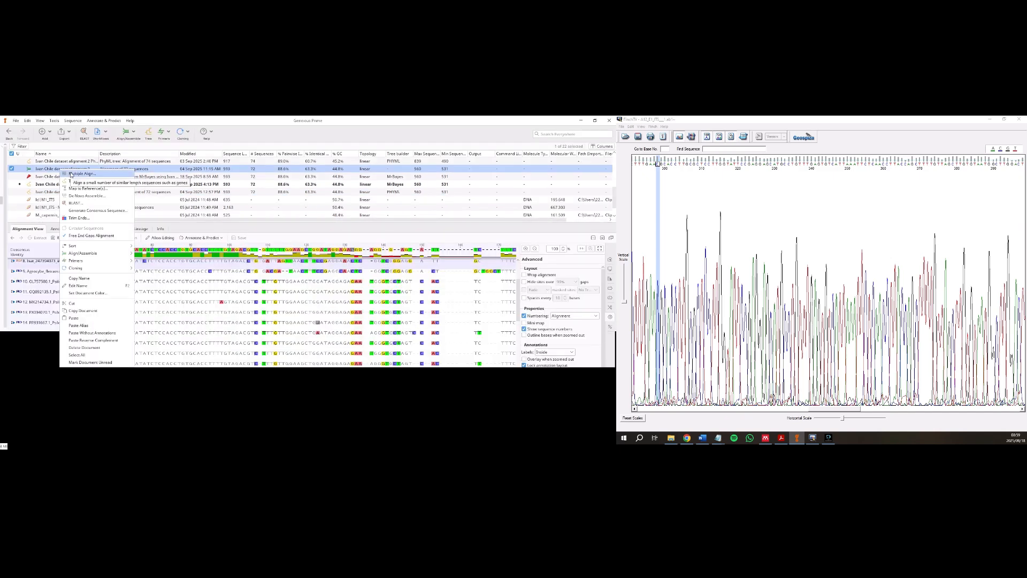
{"action": "left_click", "coordinate": [71, 174]}
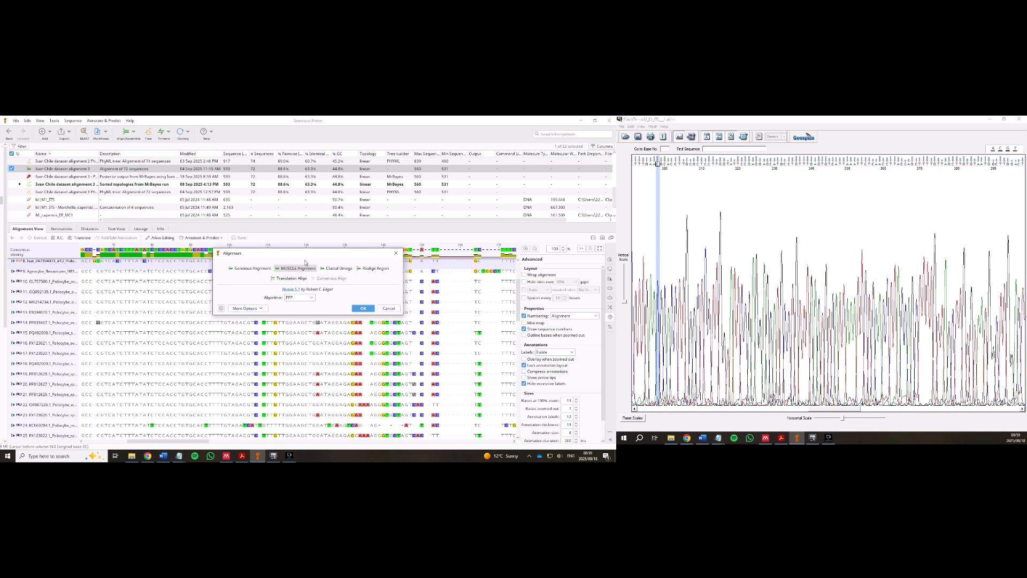
{"action": "left_click", "coordinate": [247, 269]}
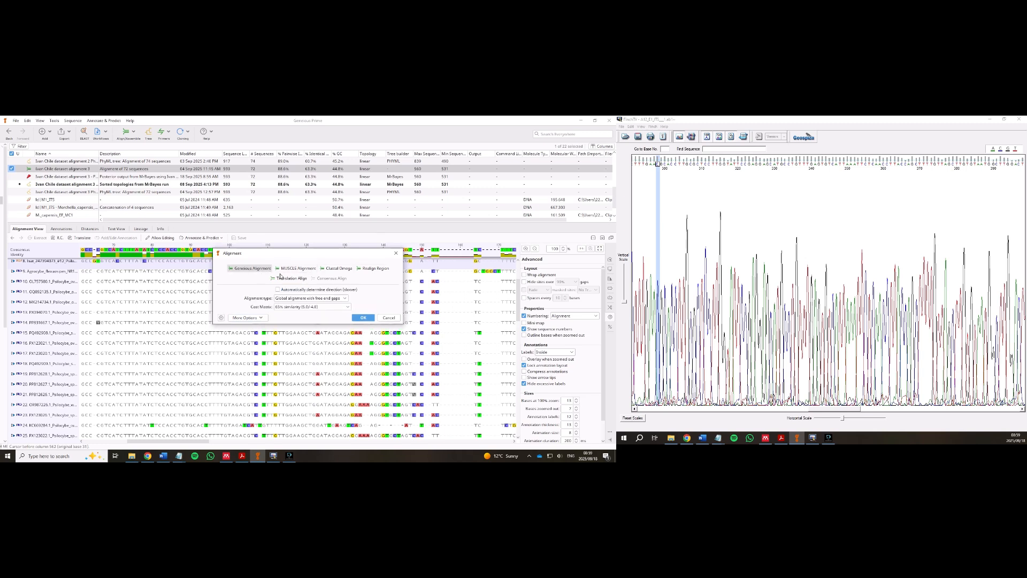
{"action": "left_click", "coordinate": [306, 267]}
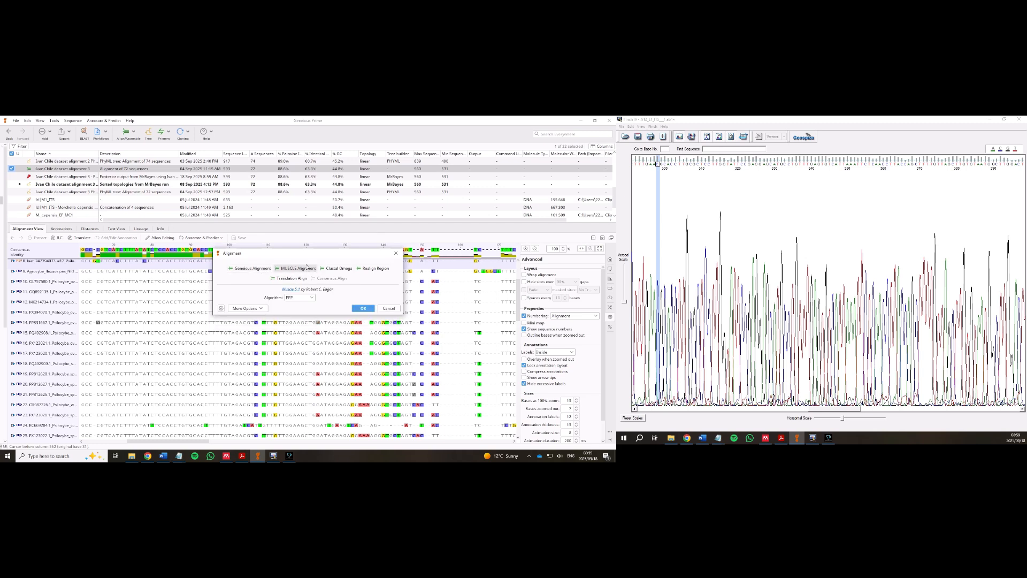
{"action": "left_click", "coordinate": [363, 308]}
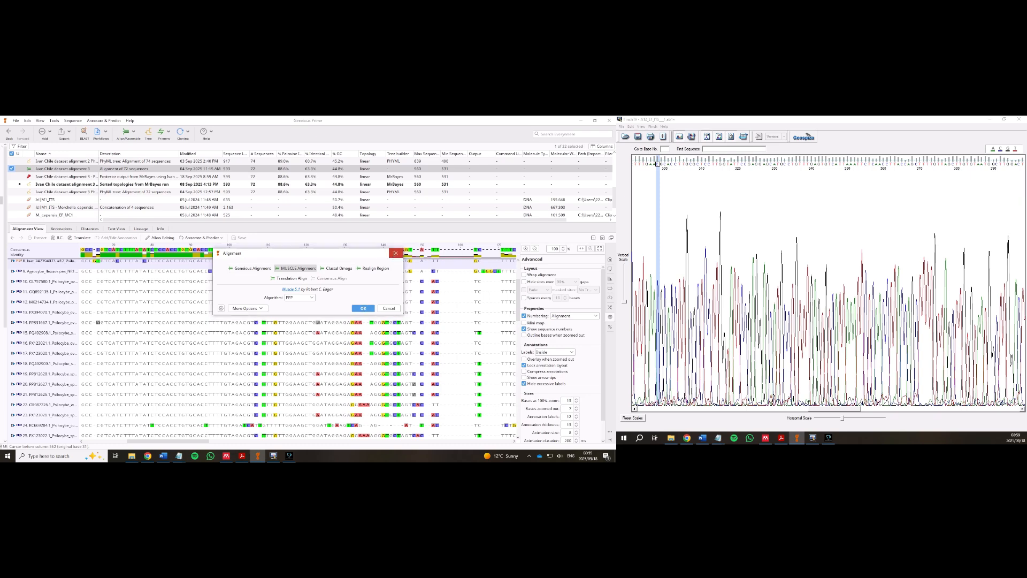
{"action": "scroll", "coordinate": [61, 208], "scroll_direction": "up", "scroll_amount": 1}
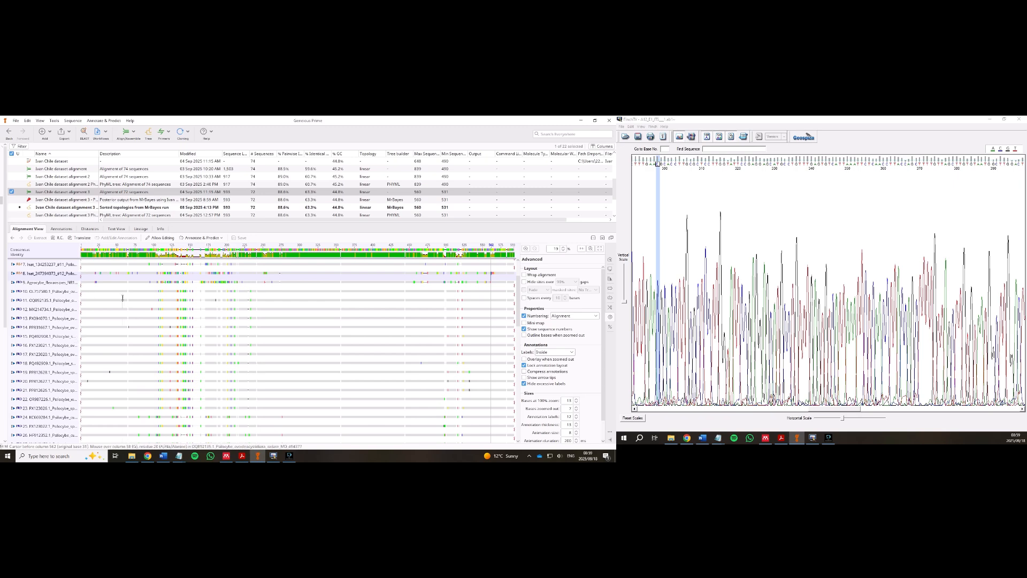
{"action": "scroll", "coordinate": [123, 299], "scroll_direction": "up", "scroll_amount": 3}
{"action": "left_click_drag", "start_coordinate": [106, 264], "coordinate": [30, 437]}
{"action": "right_click", "coordinate": [86, 320]}
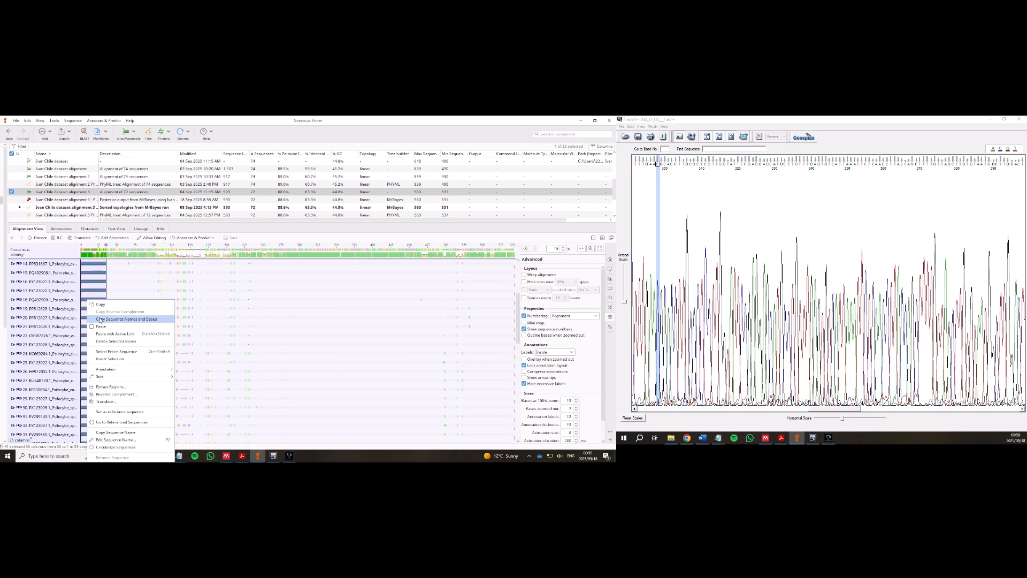
{"action": "left_click", "coordinate": [125, 291]}
{"action": "scroll", "coordinate": [289, 436], "scroll_direction": "up", "scroll_amount": 5}
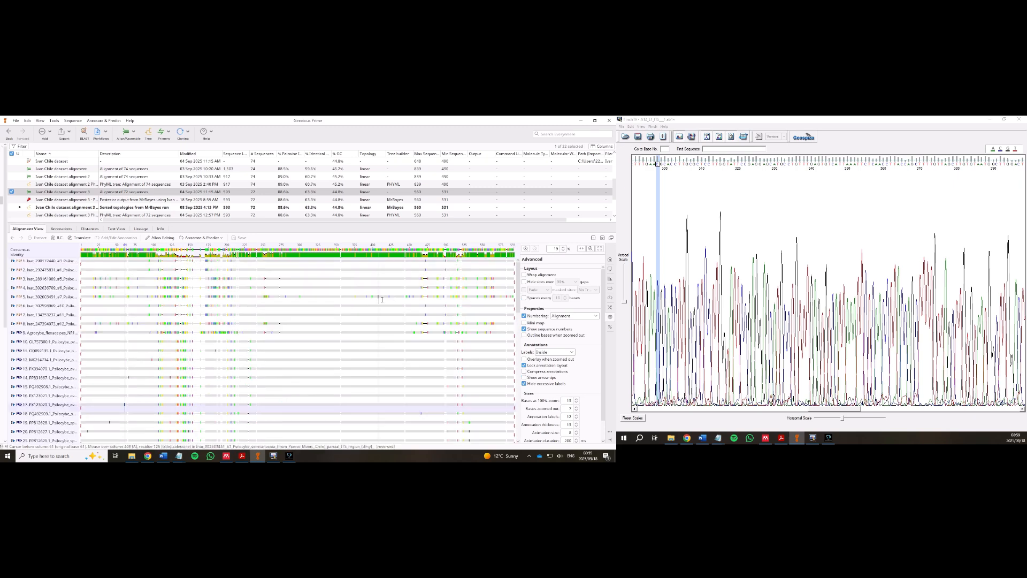
{"action": "scroll", "coordinate": [169, 441], "scroll_direction": "up", "scroll_amount": 2}
{"action": "left_click_drag", "start_coordinate": [514, 261], "coordinate": [481, 396]}
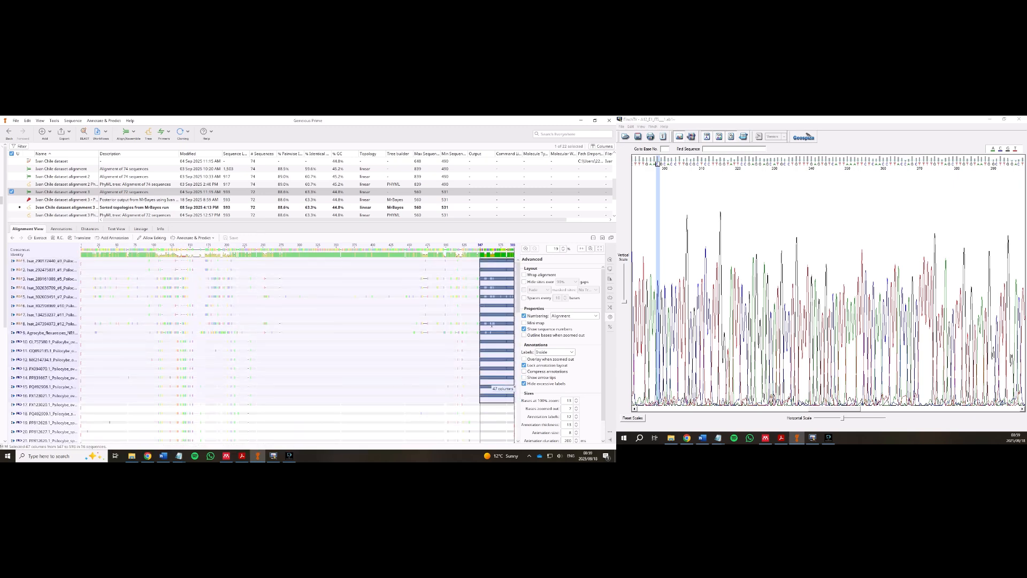
{"action": "left_click", "coordinate": [482, 297]}
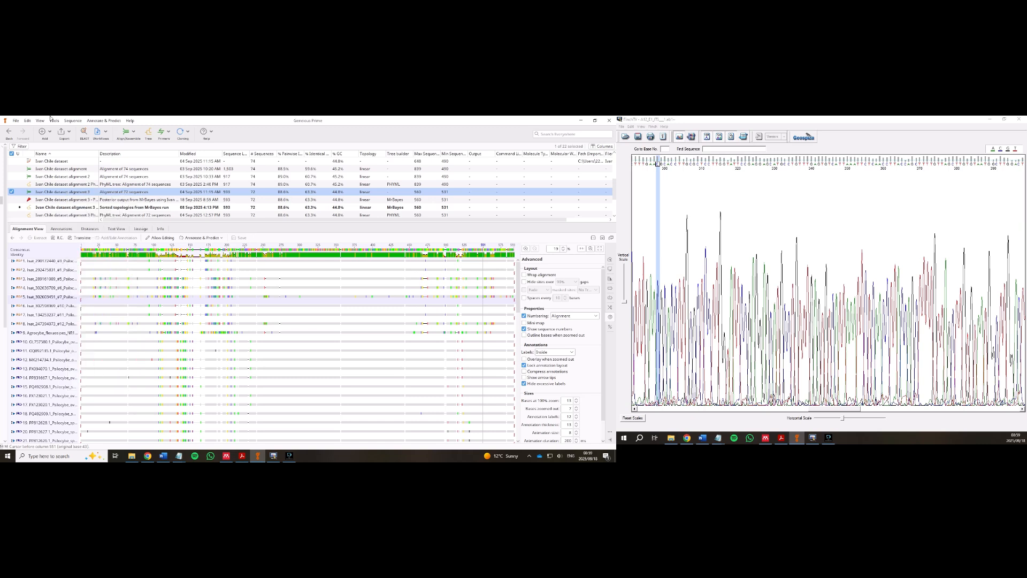
{"action": "left_click", "coordinate": [148, 134]}
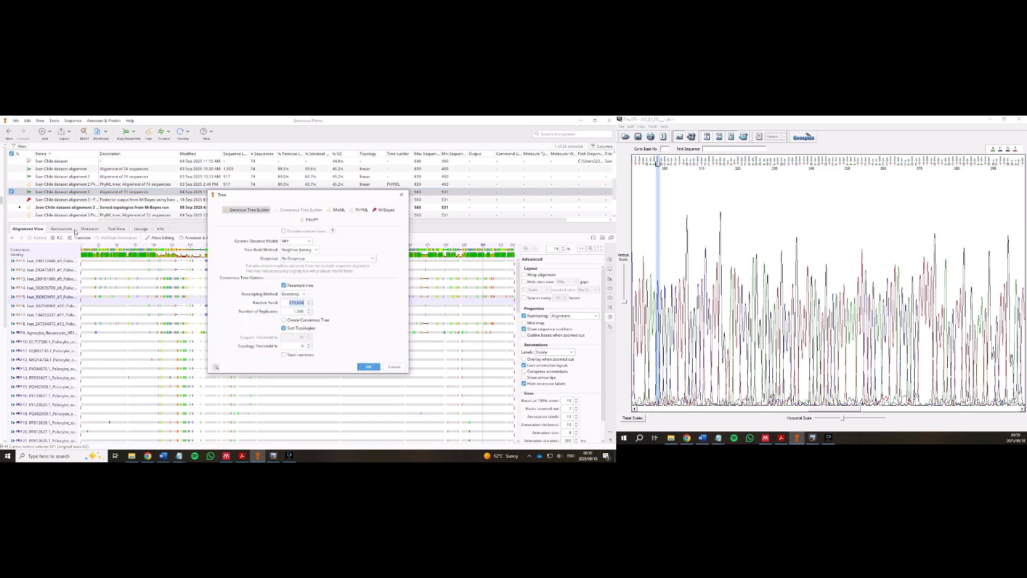
- Verify in Plugins and Features that MrBayes, PAUP*, PHYML and RAxML are installed, then reopen the tree options
{"action": "left_click", "coordinate": [383, 211]}
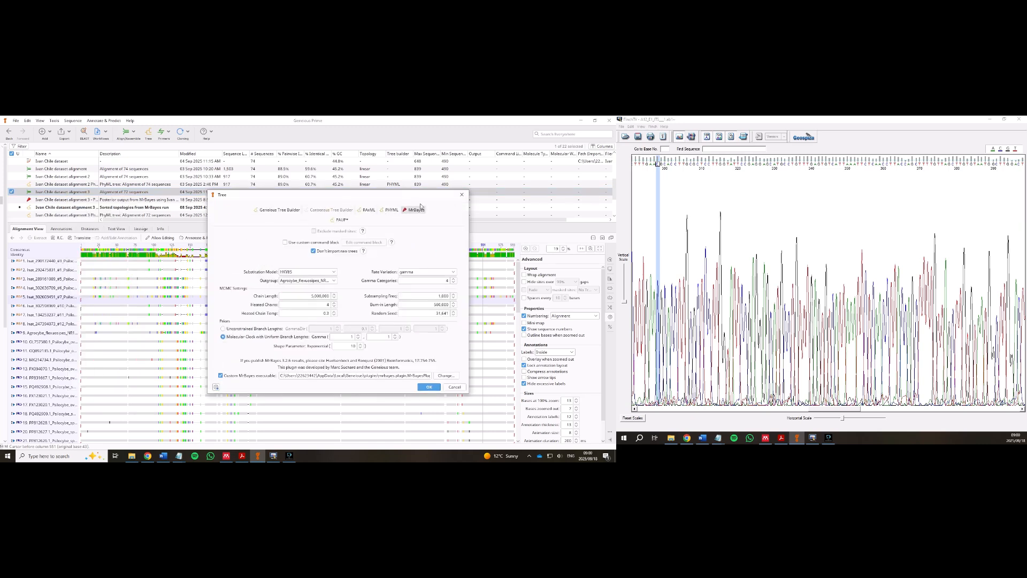
{"action": "left_click", "coordinate": [462, 195]}
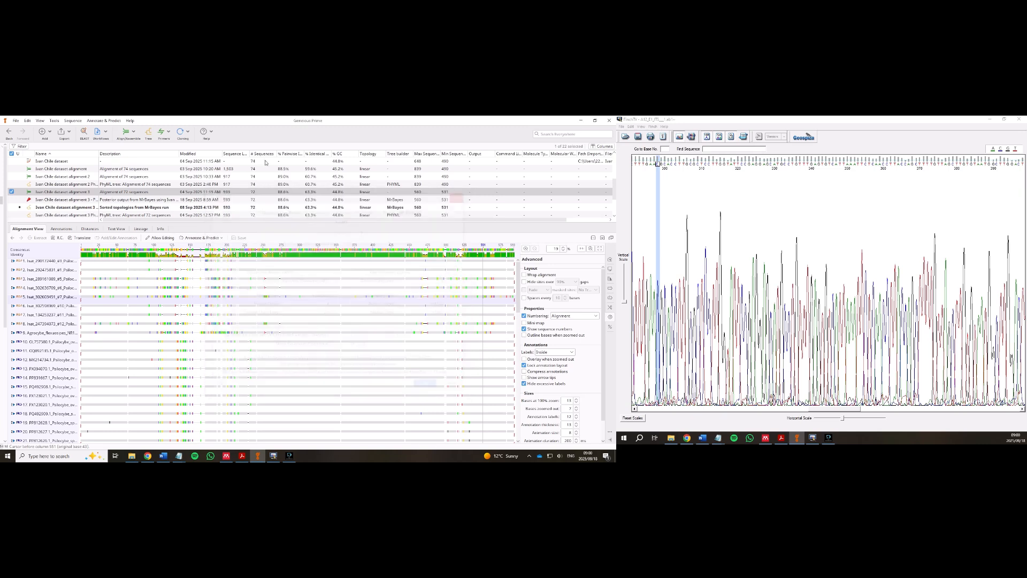
{"action": "left_click", "coordinate": [72, 121]}
{"action": "mouse_move", "coordinate": [55, 119]}
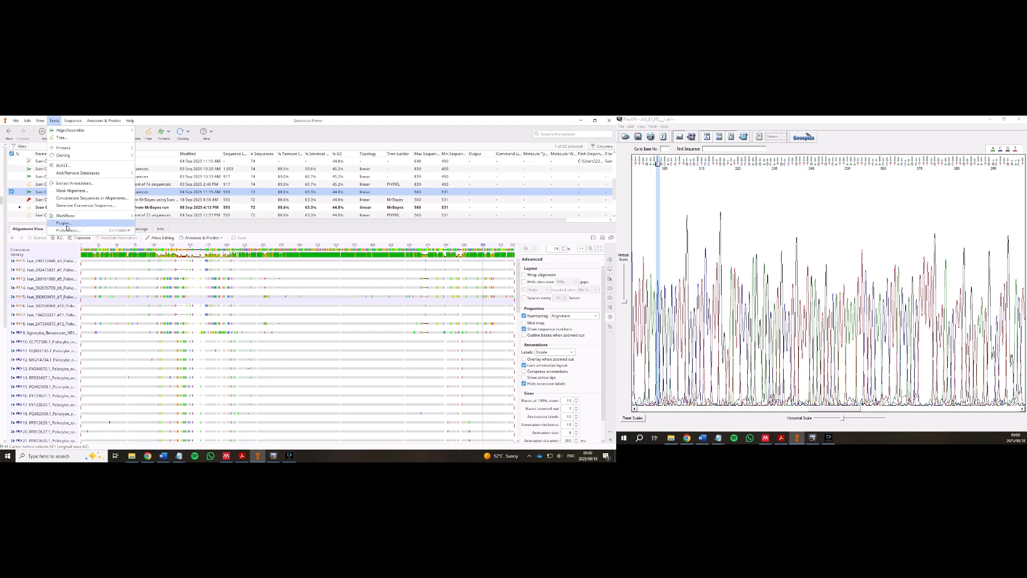
{"action": "left_click", "coordinate": [70, 230]}
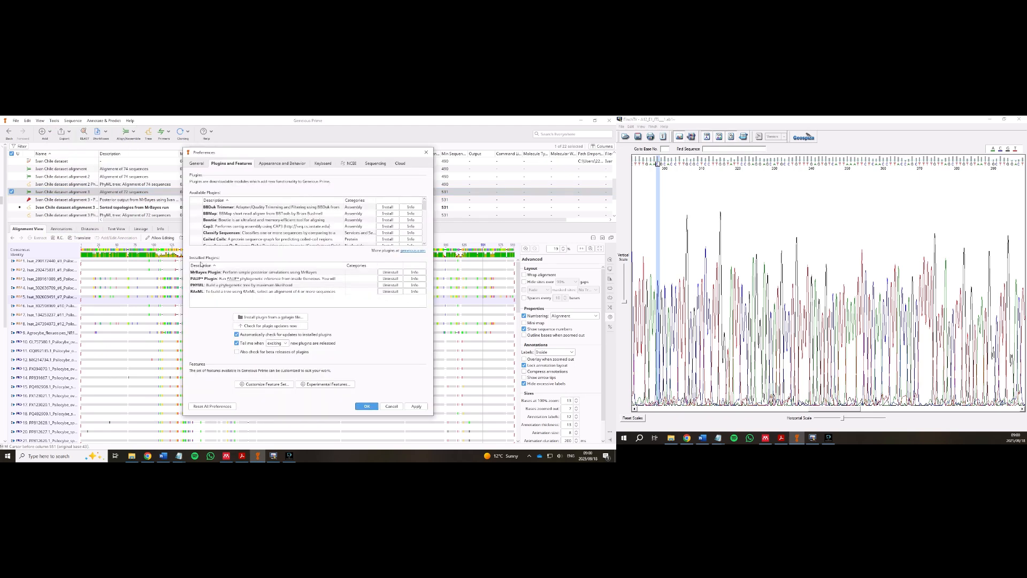
{"action": "left_click", "coordinate": [367, 406]}
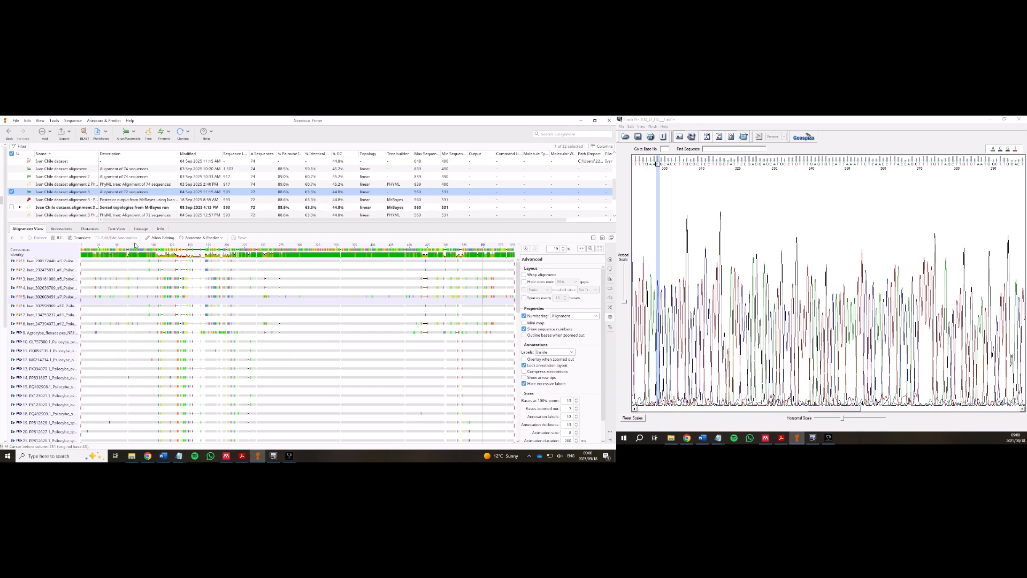
{"action": "left_click", "coordinate": [149, 133]}
- Review MrBayes settings (Agrocybe outgroup, 5,000,000 chain length, 500,000 burn-in) and cancel without running
{"action": "left_click", "coordinate": [384, 210]}
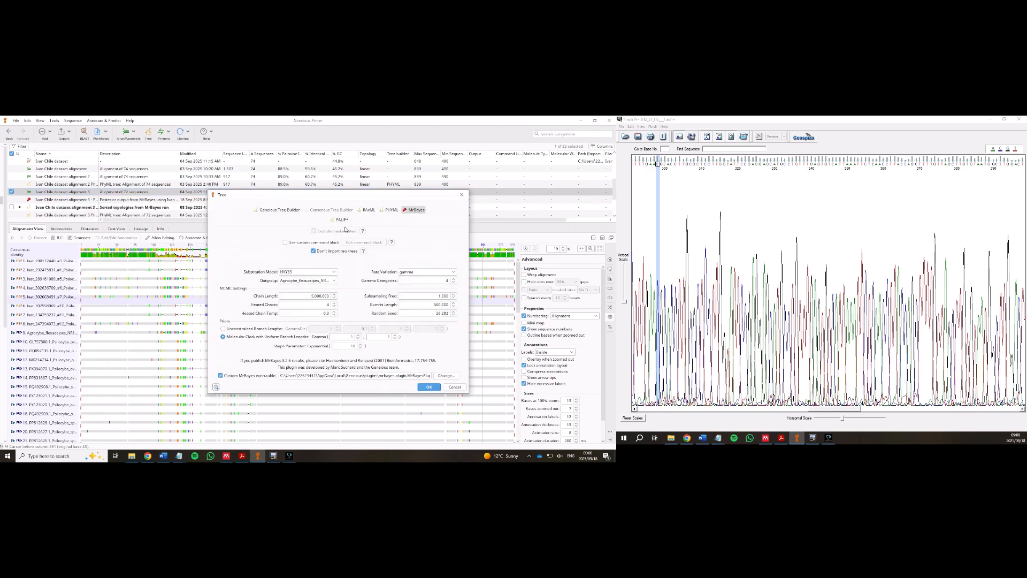
{"action": "left_click", "coordinate": [312, 281]}
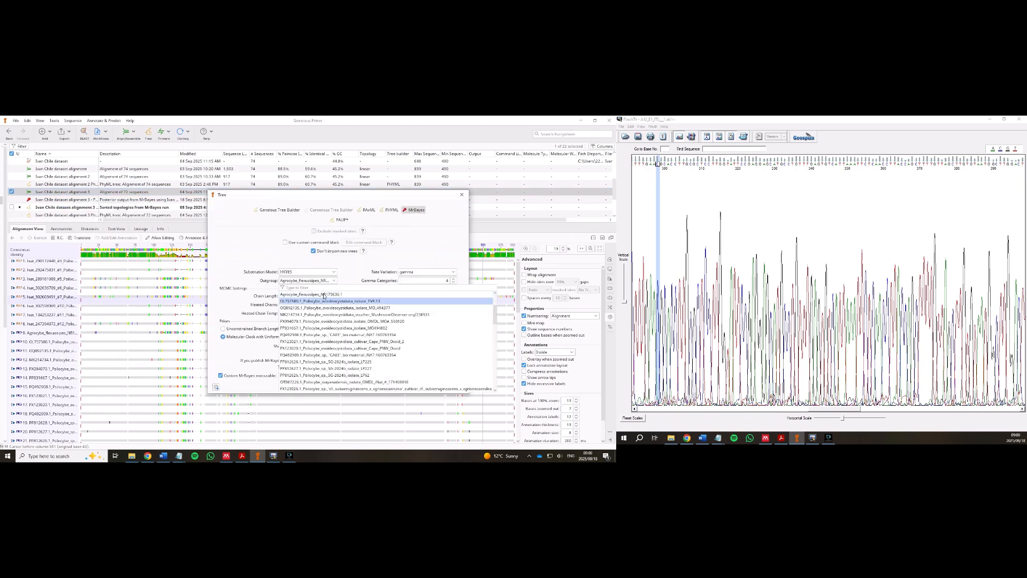
{"action": "left_click", "coordinate": [323, 295]}
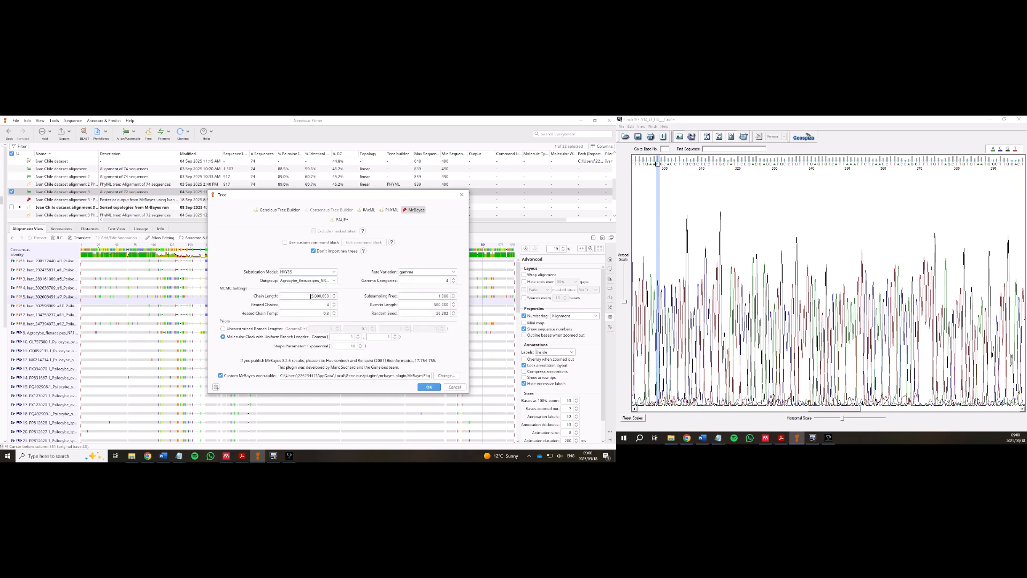
{"action": "double_click", "coordinate": [311, 295]}
{"action": "double_click", "coordinate": [434, 304]}
{"action": "left_click", "coordinate": [454, 387]}
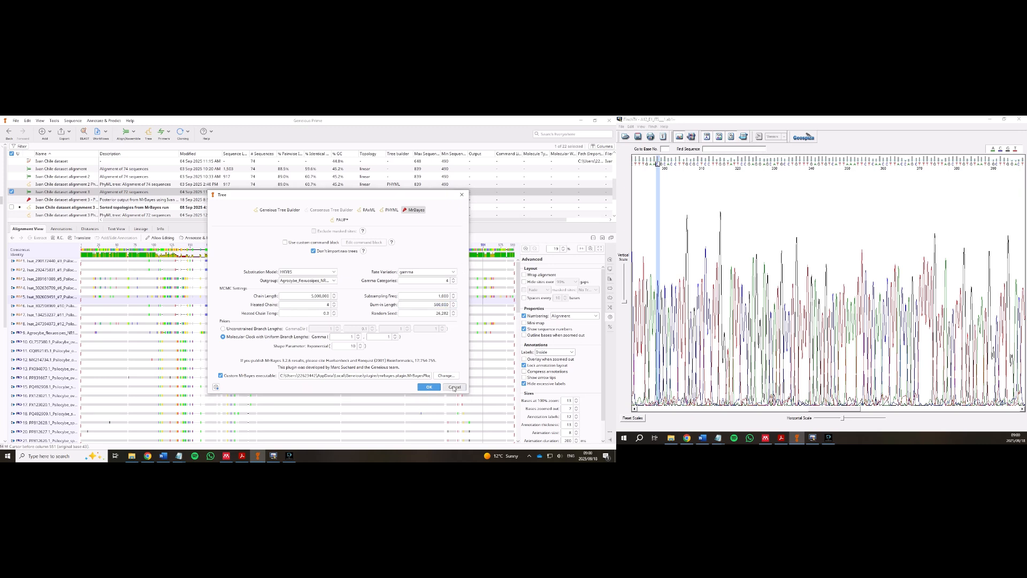
{"action": "left_click", "coordinate": [40, 200]}
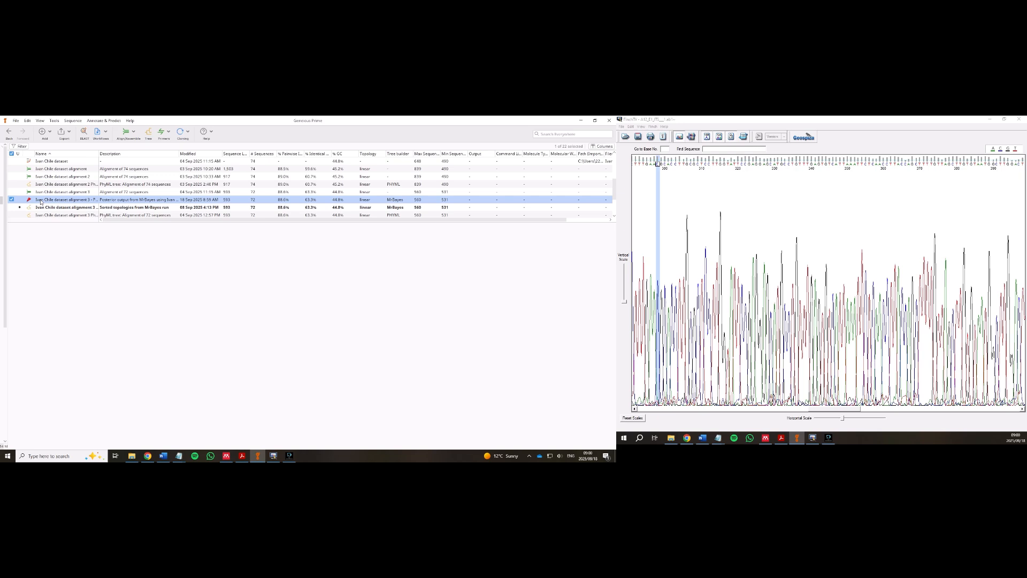